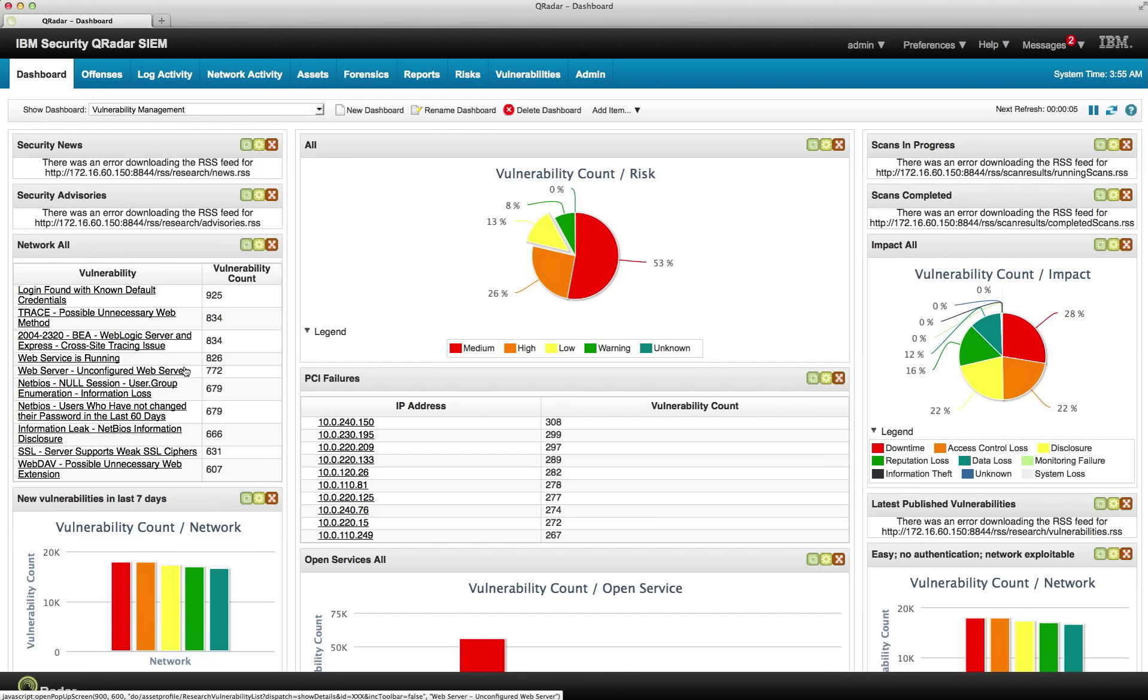
Show the All Offenses list and select offense 1573, the mail-attachment data-loss offense
click(110, 78)
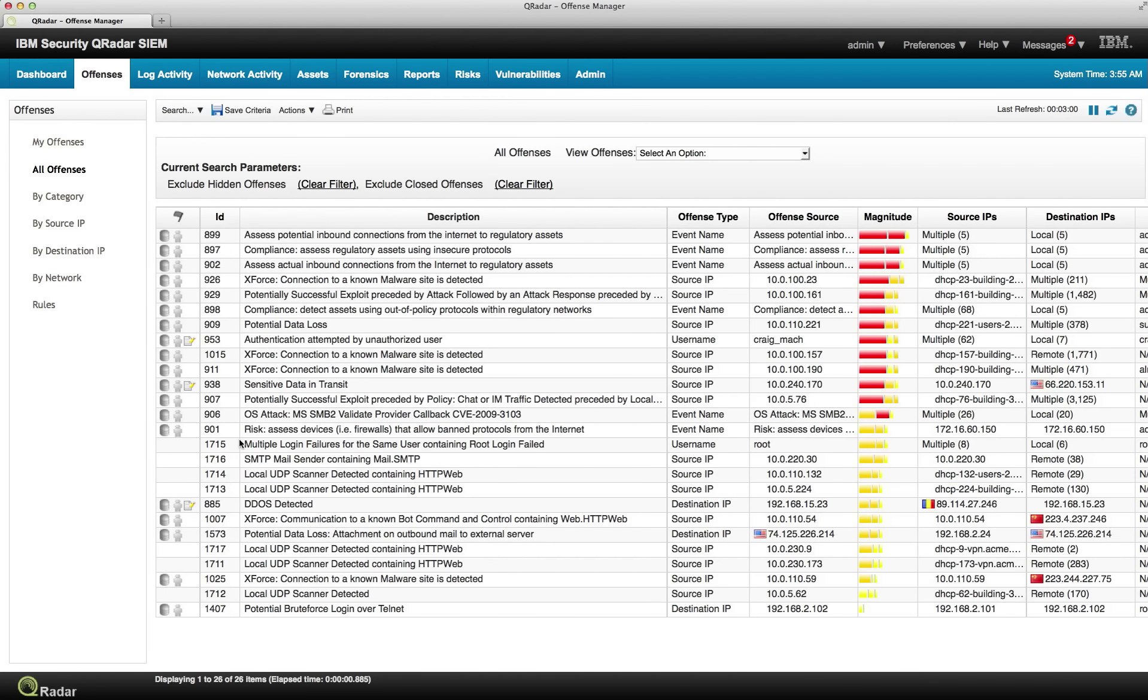
click(222, 537)
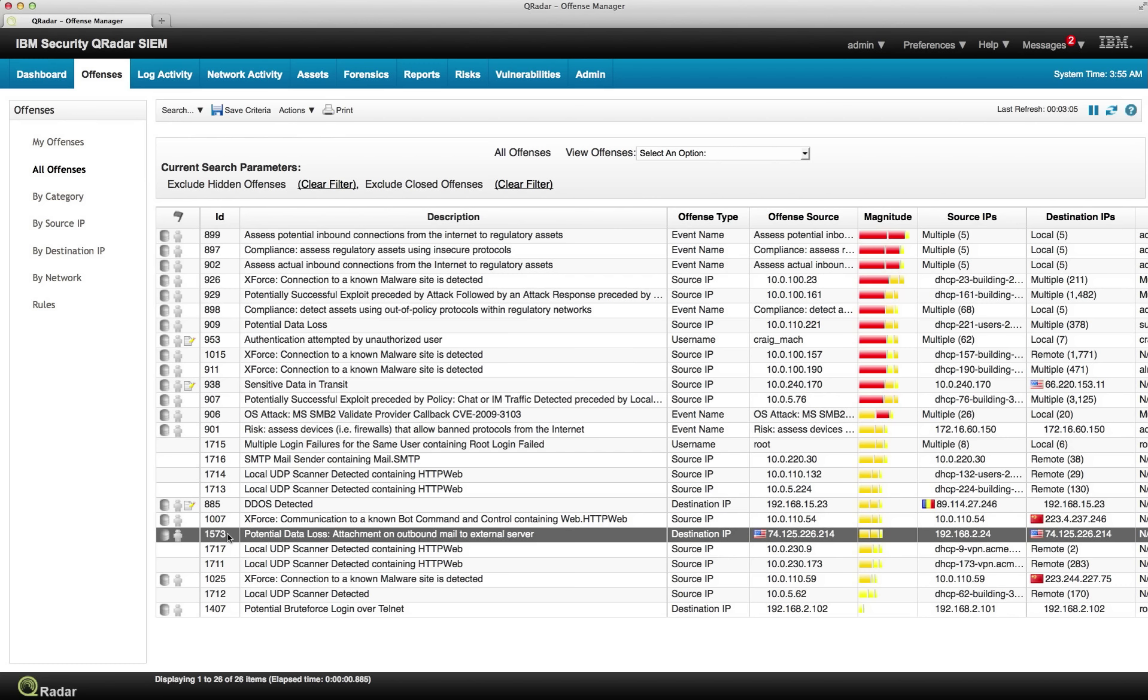
Open offense 1573's summary, Potential Data Loss from source 192.168.2.24 to 74.125.226.214
double_click(228, 533)
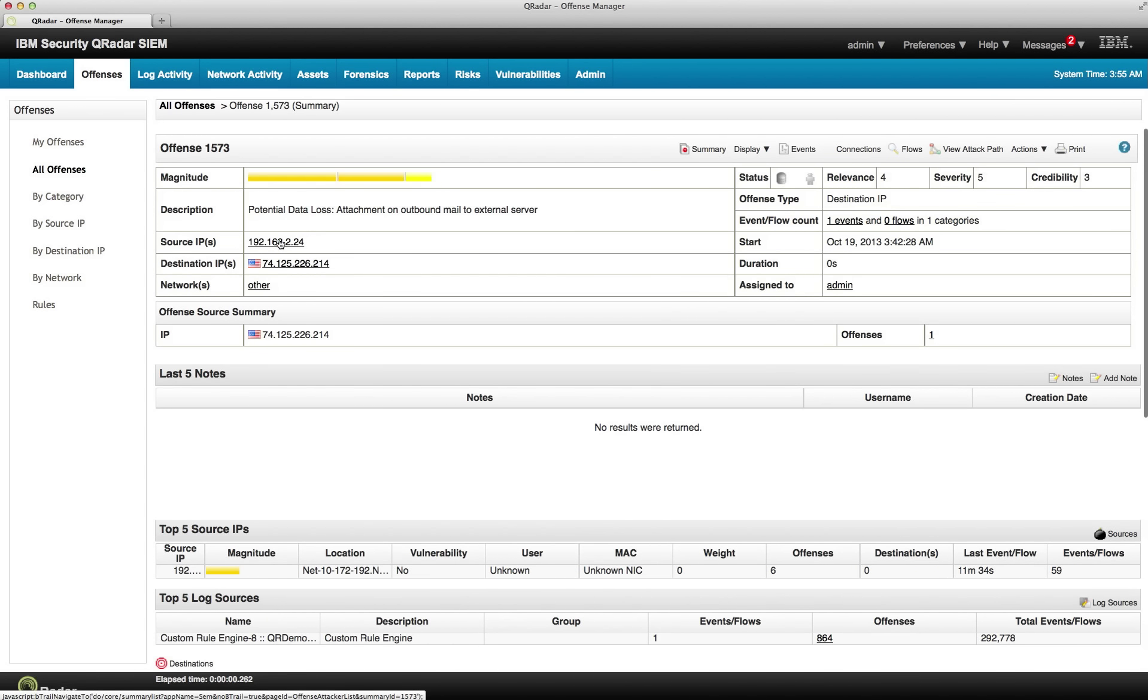
mouse_move(281, 244)
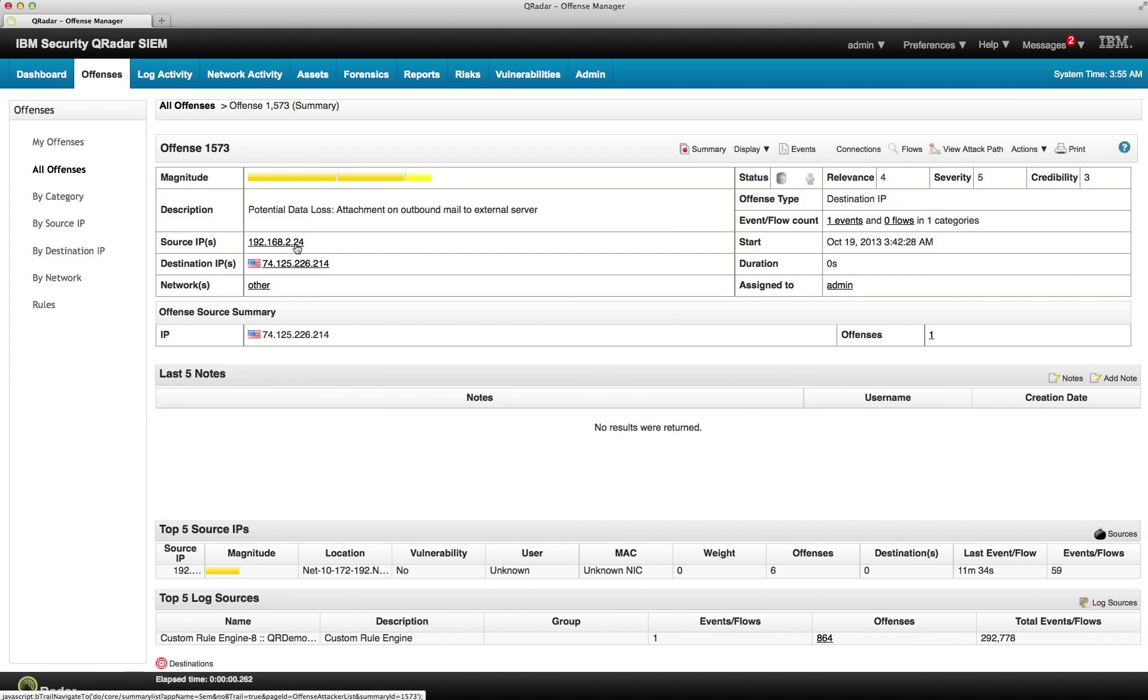
Run a forensics recovery for source 192.168.2.24 with case DataLoss and collection DocumentLoss.pcap
right_click(278, 246)
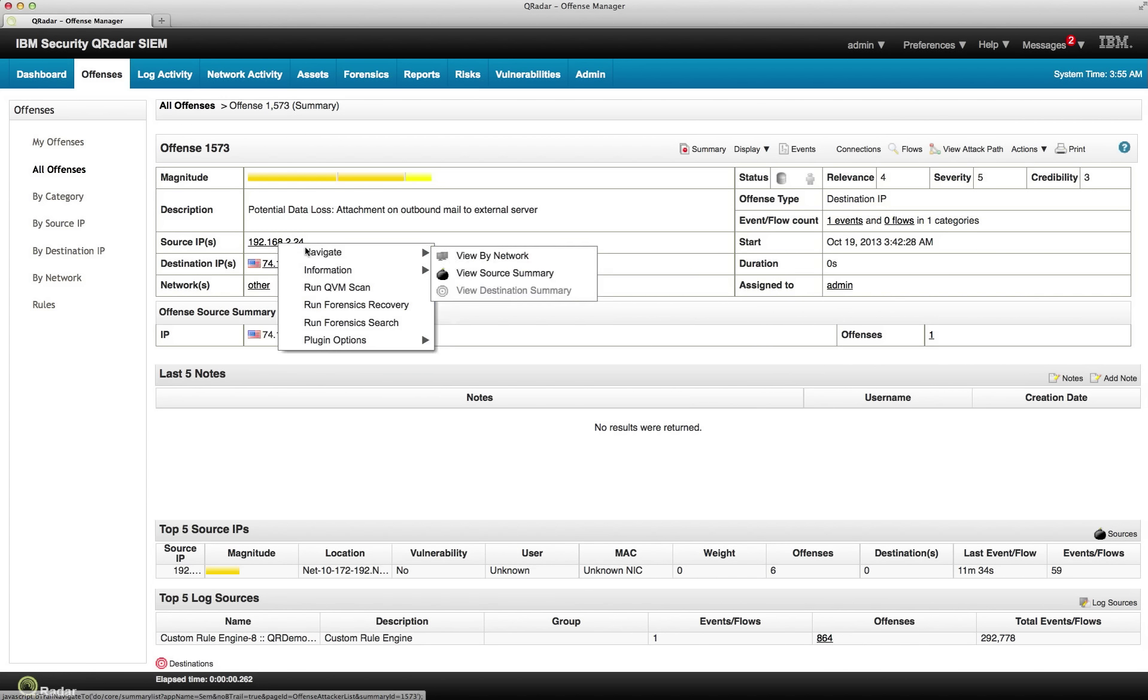
click(335, 305)
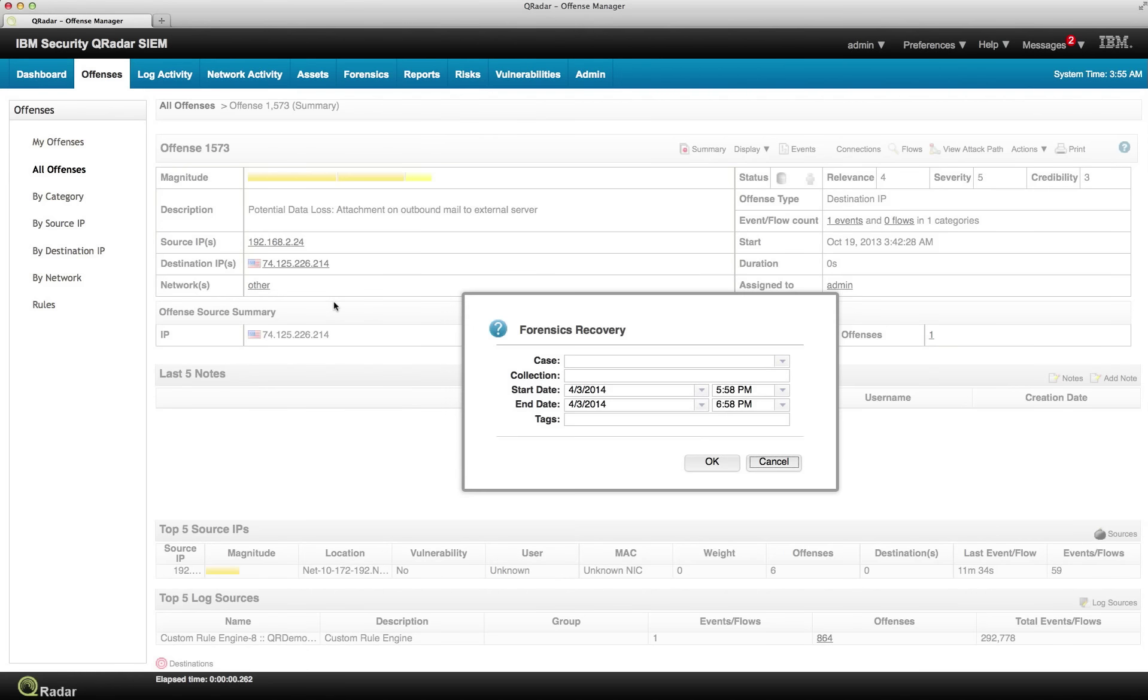
click(568, 361)
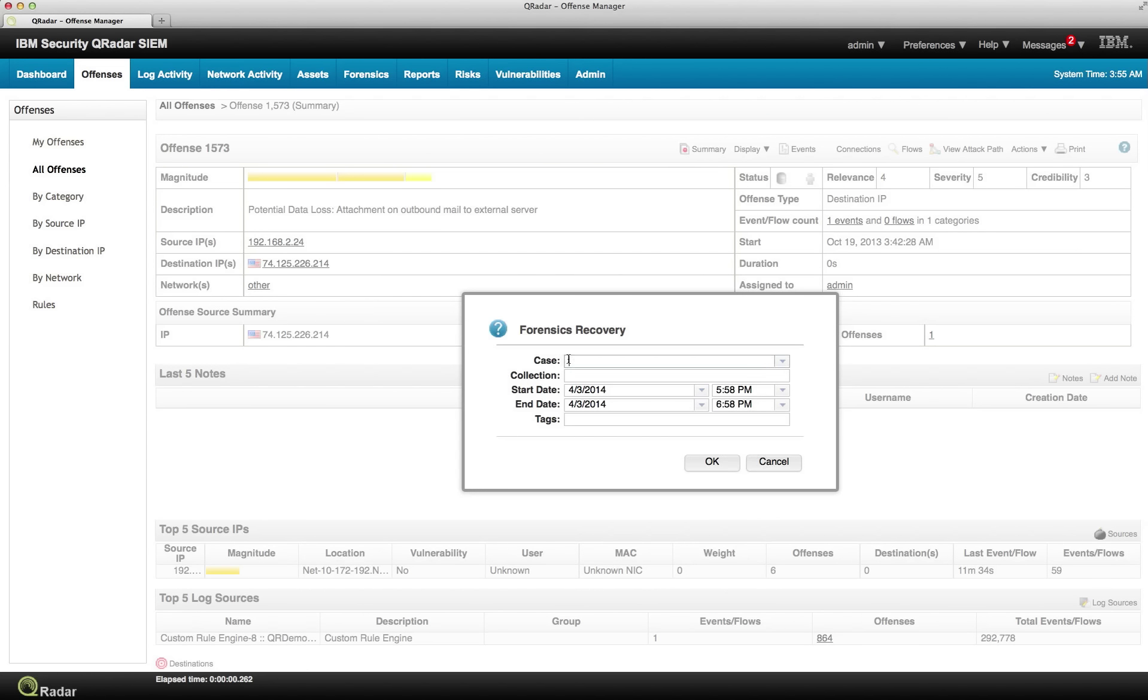
text(DataLoss)
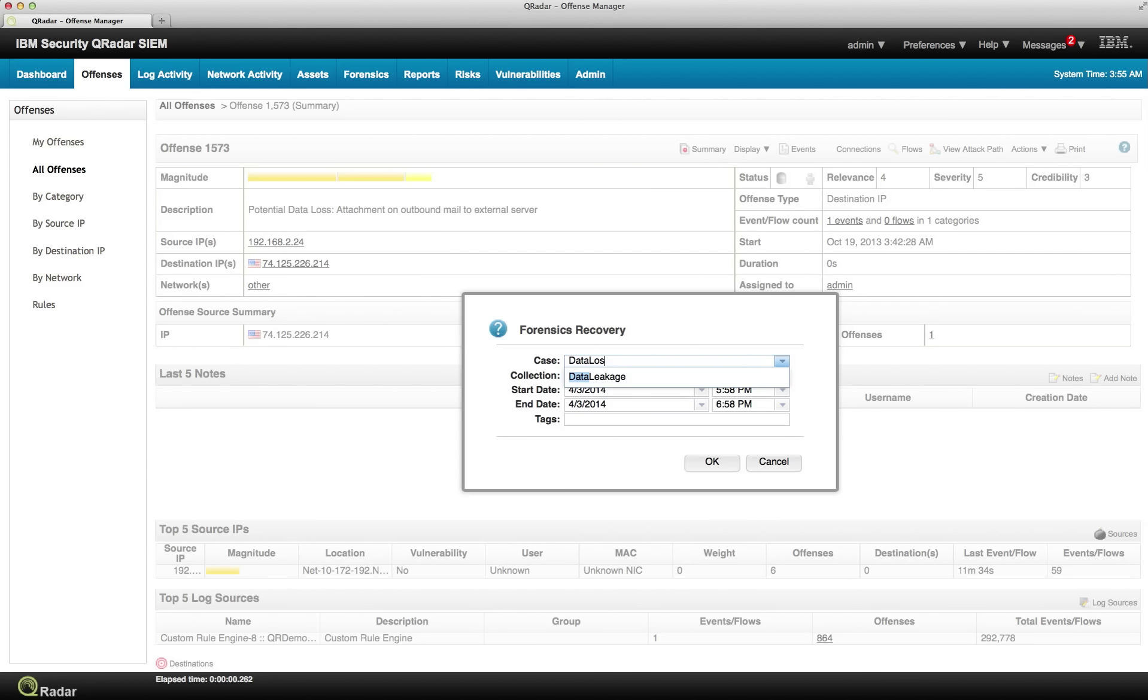
click(579, 375)
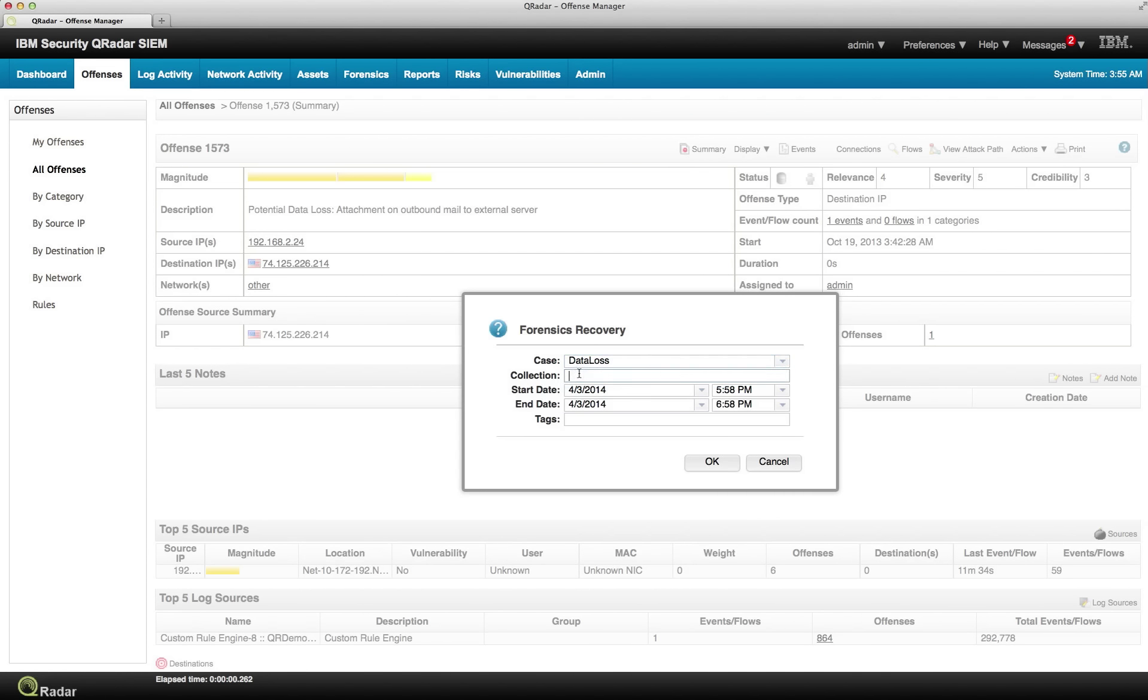
text(DocumentLoss.pcap)
click(716, 464)
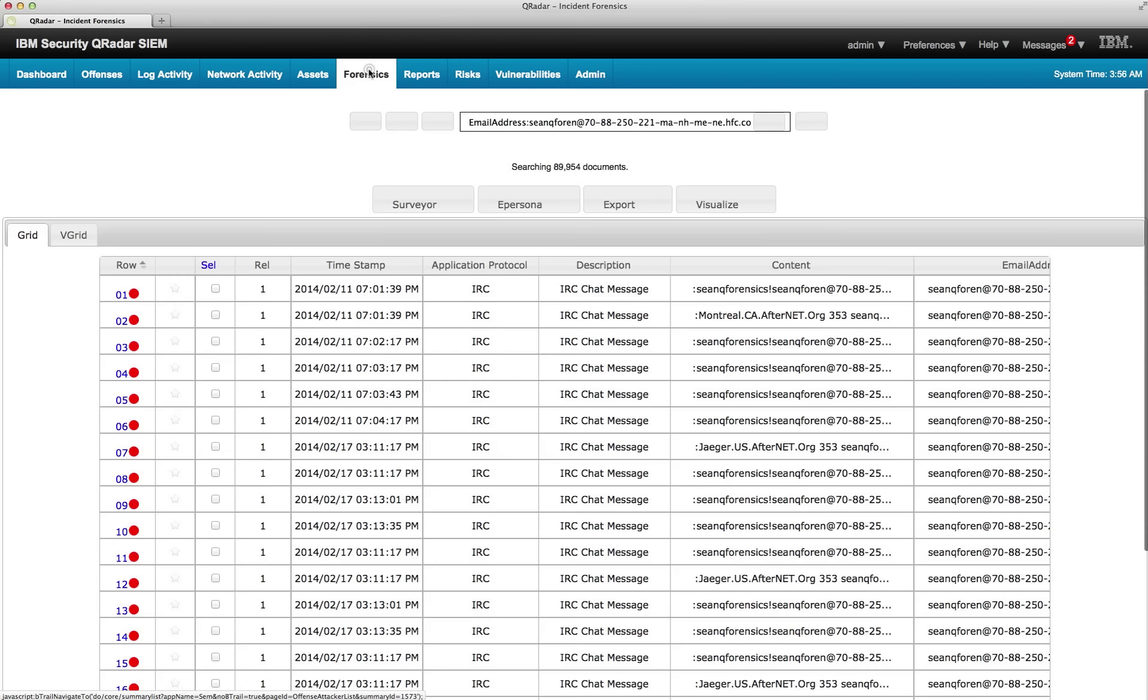
Go to Incident Forensics and list the cases, showing DataLoss / DocumentLoss.pcap with SUCCESS status
click(370, 74)
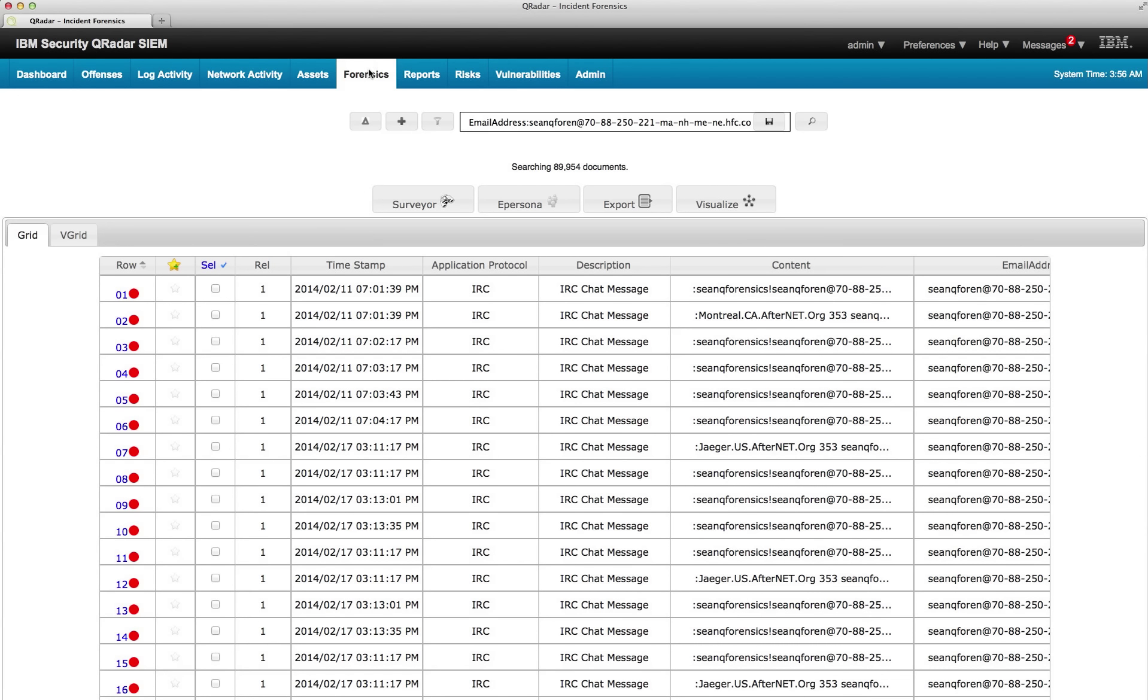
click(366, 122)
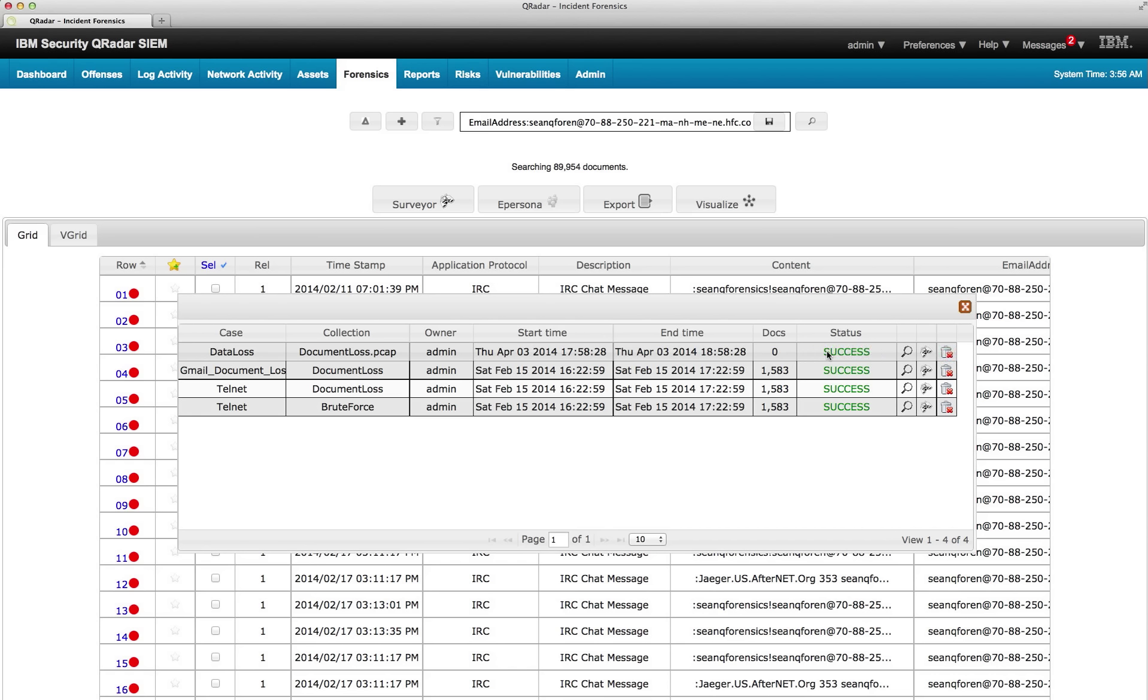
Search the DataLoss case documents and append 'Confidential OR Secret' to the query
click(906, 352)
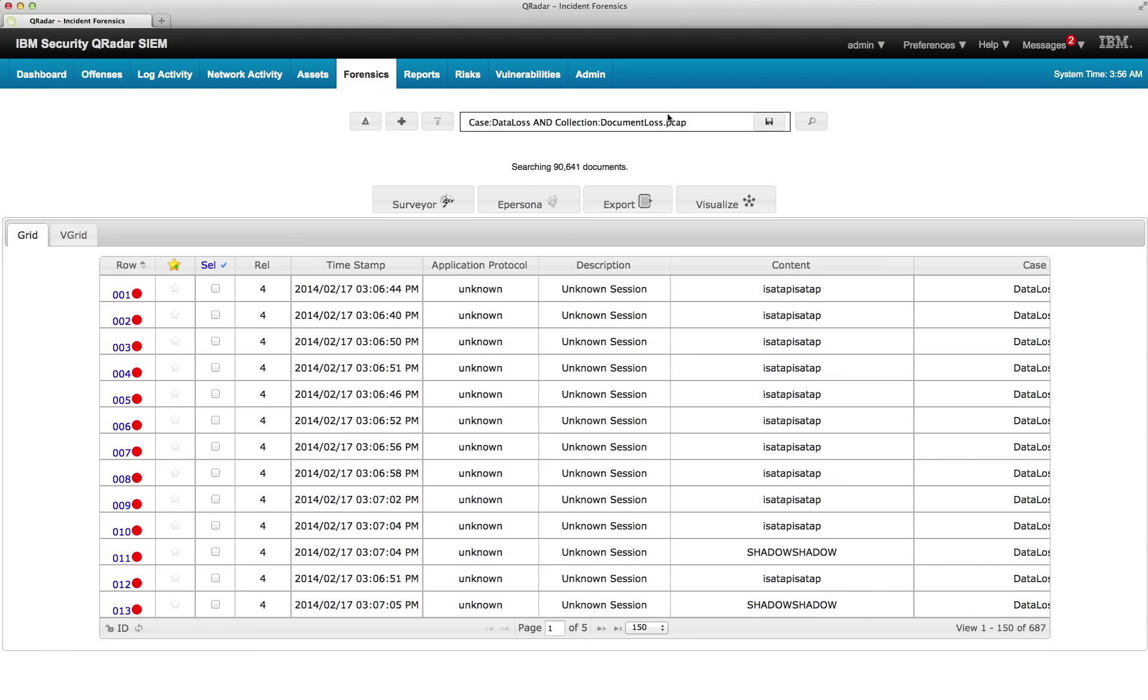
click(702, 118)
text(Confidential OR Sec)
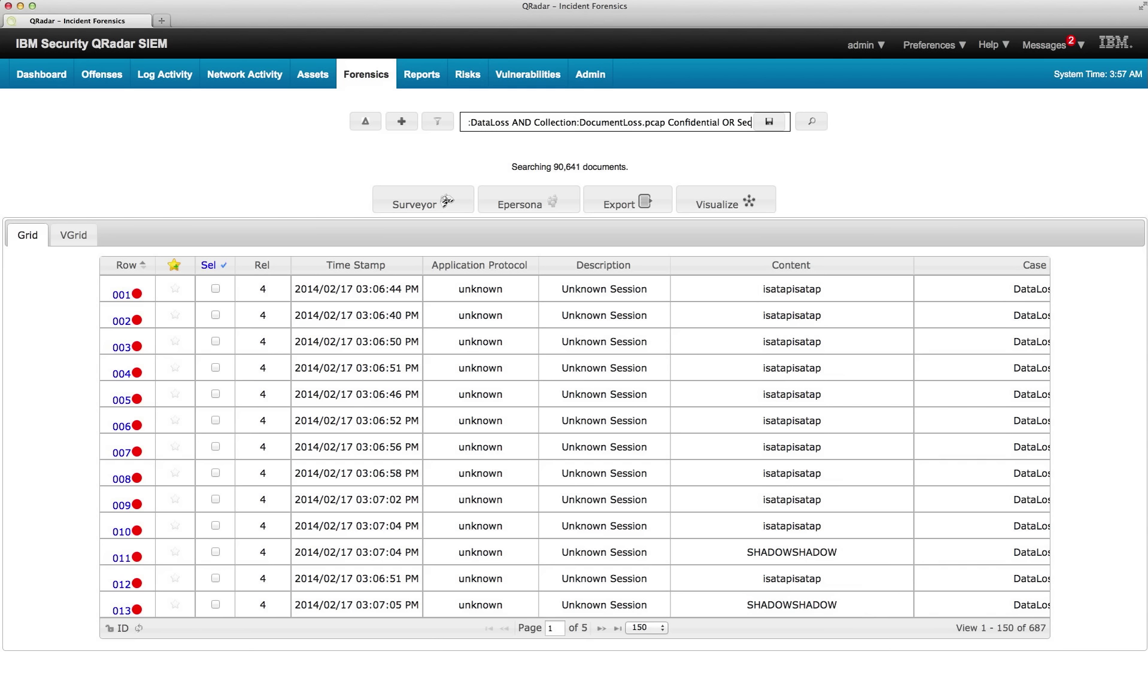
text(ret)
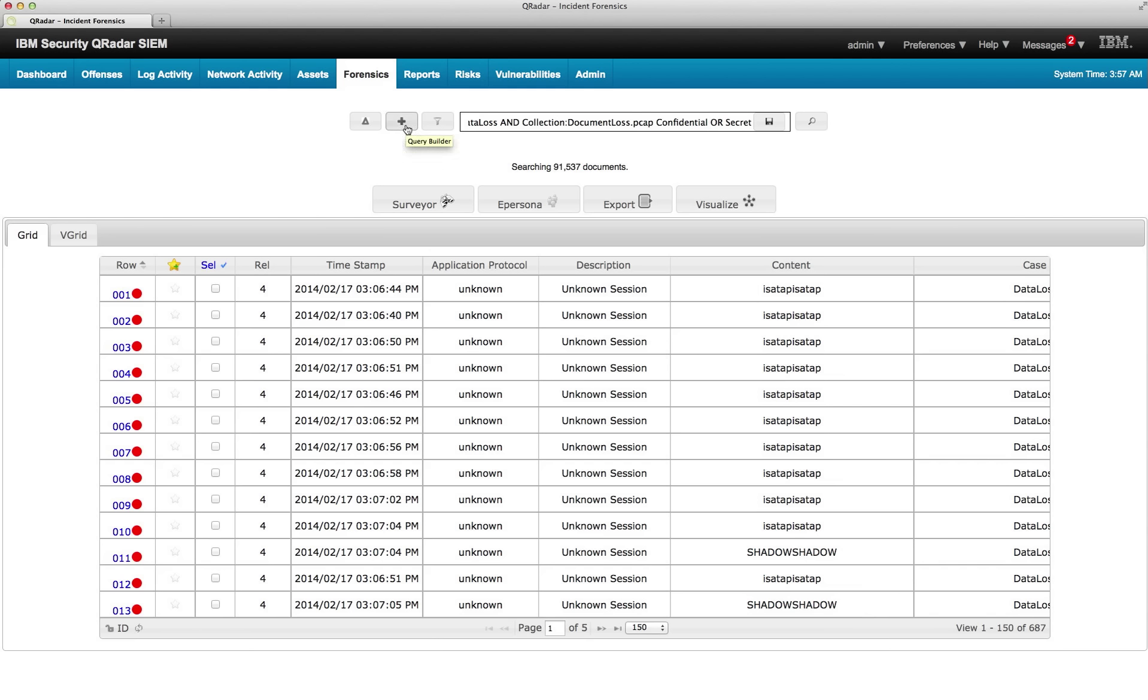
Run the Confidential OR Secret search and open the Project BluePrint Word document's details
click(812, 124)
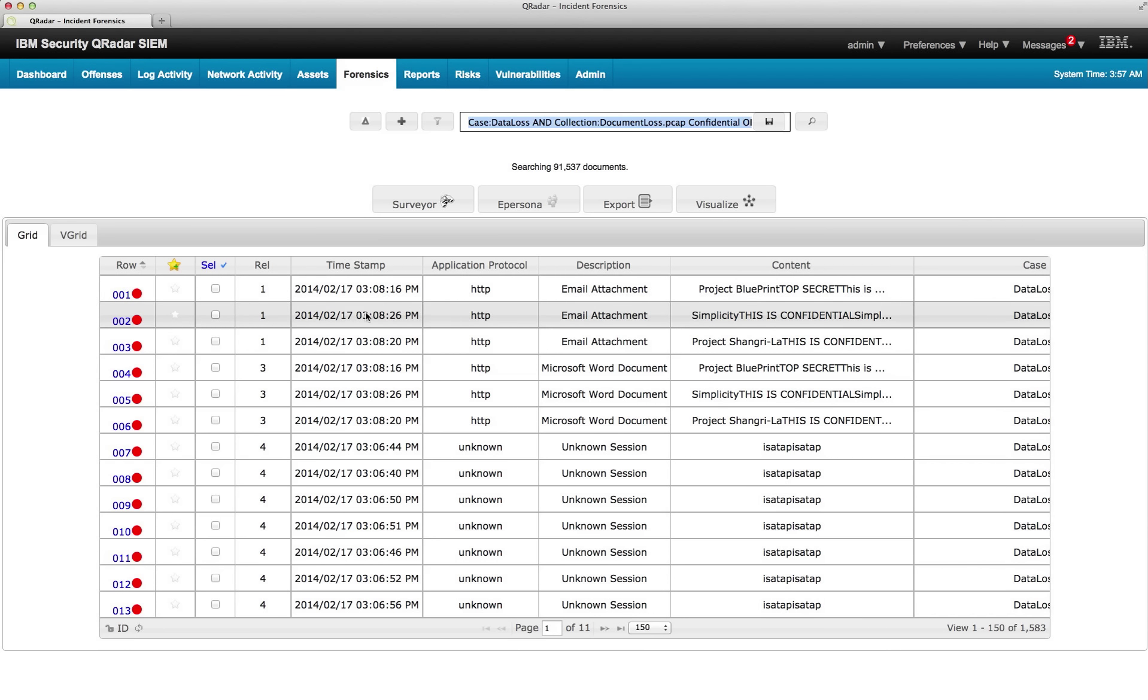
click(135, 373)
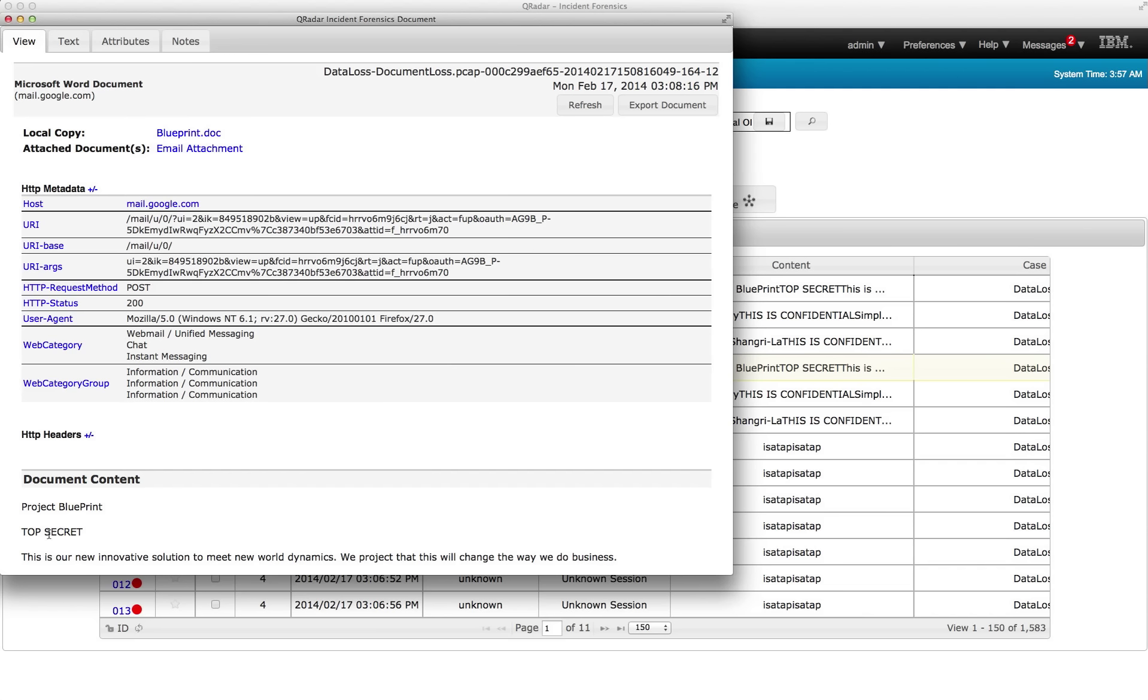
Review Blueprint.doc's capture attributes, headers and file hash search option
click(122, 42)
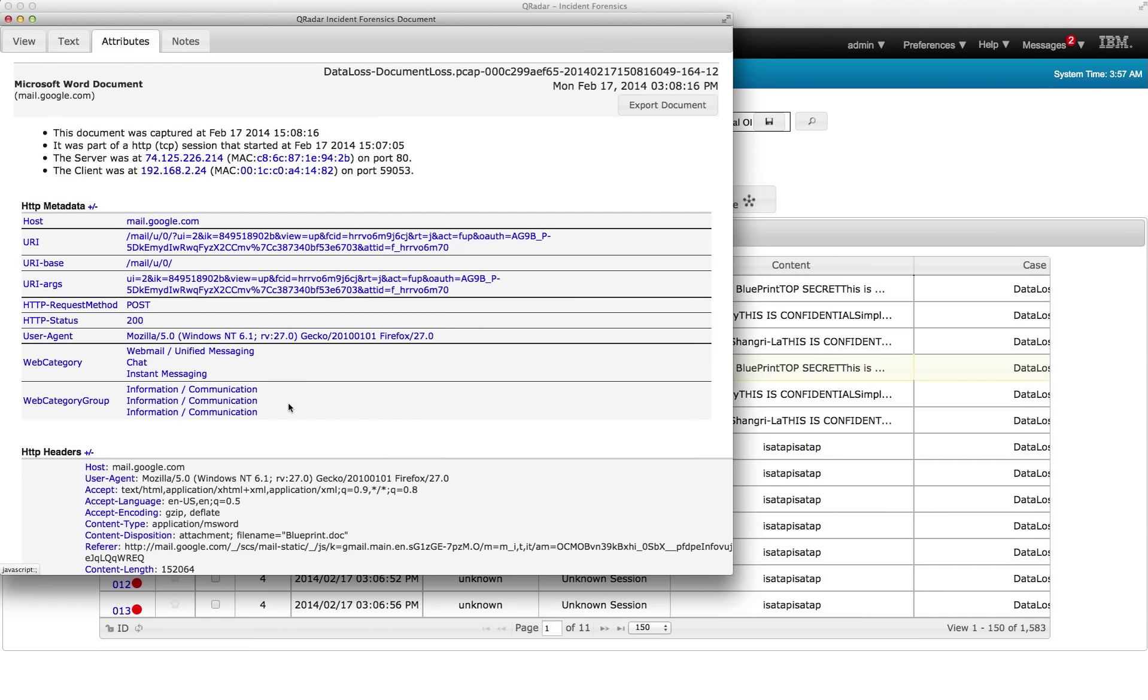
scroll(291, 404, down, 10)
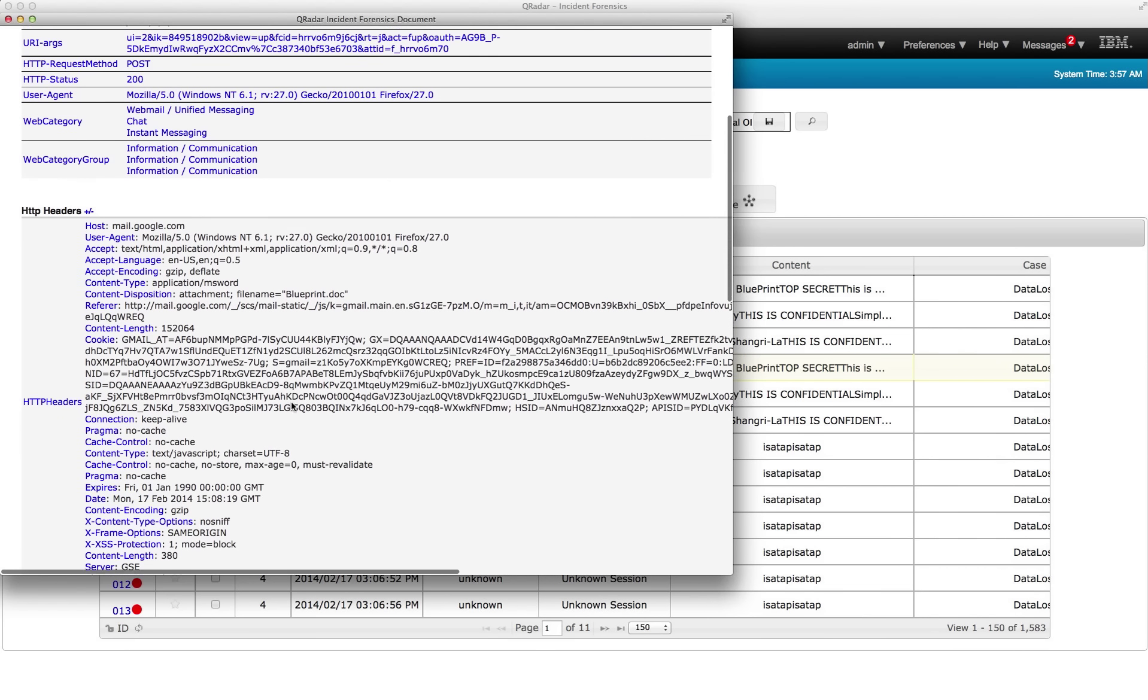
scroll(291, 407, down, 4)
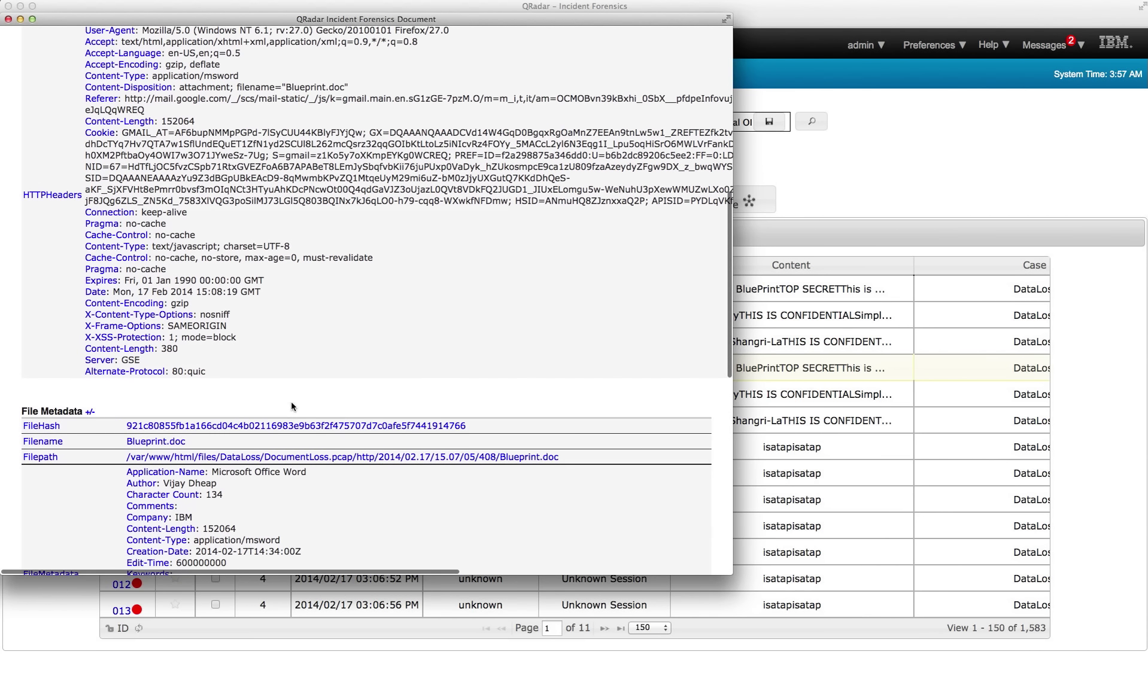
click(272, 429)
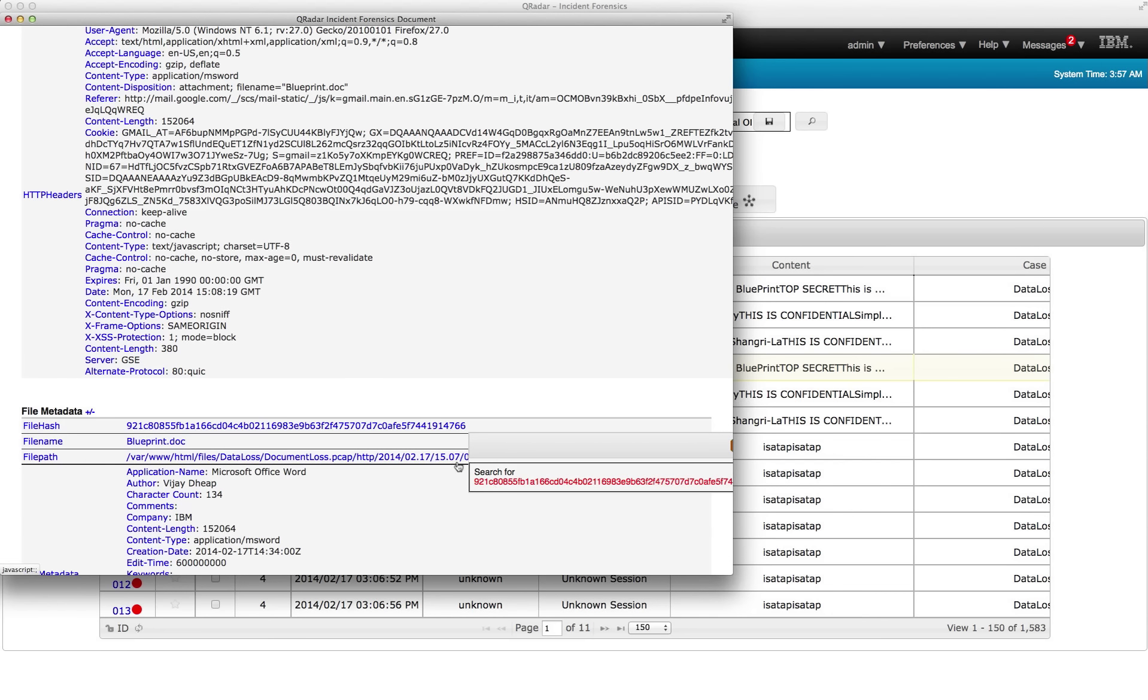
Open the recovered Blueprint.doc local copy in Pages from the View tab
scroll(371, 361, up, 3)
scroll(371, 360, up, 15)
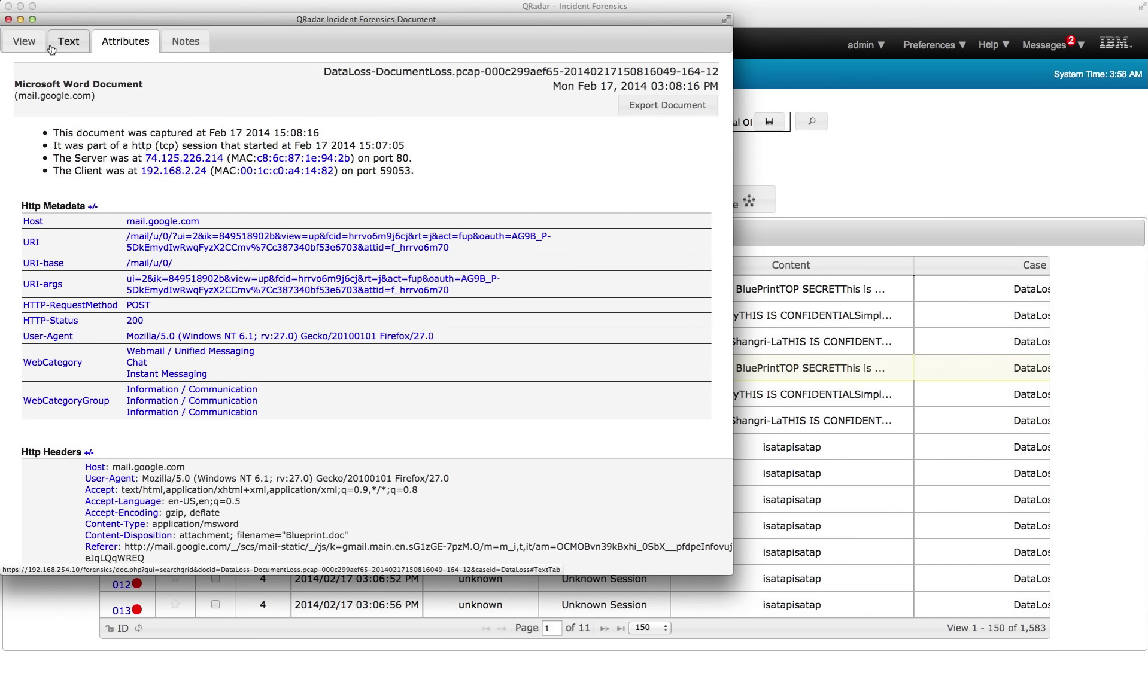
click(30, 48)
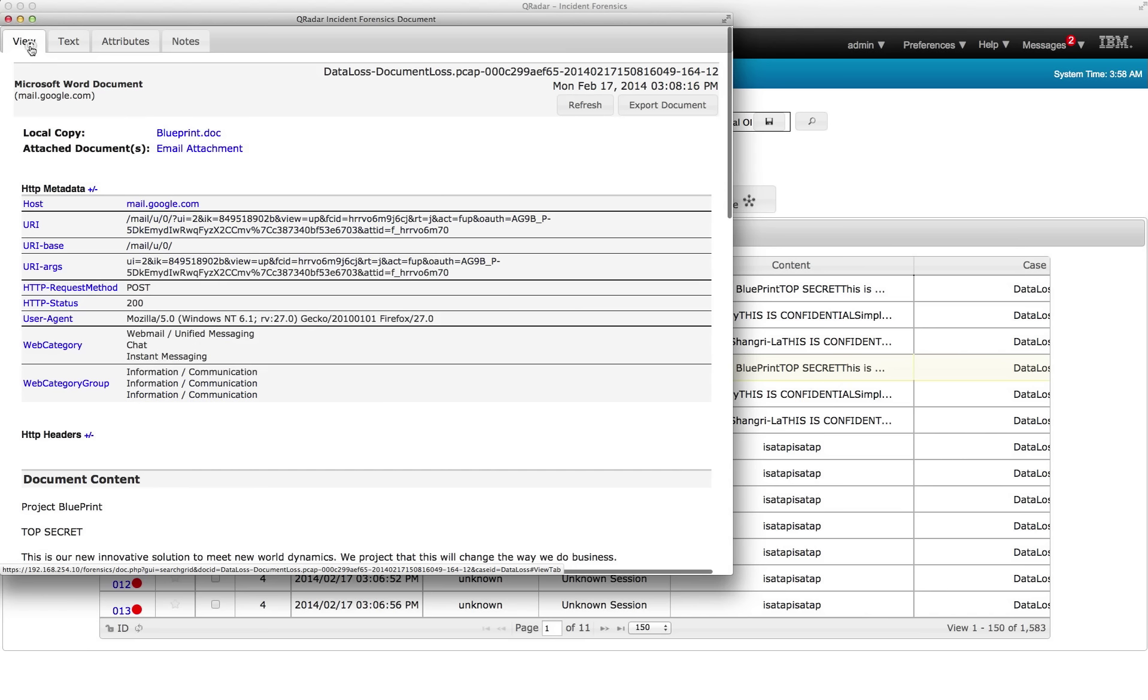
click(173, 134)
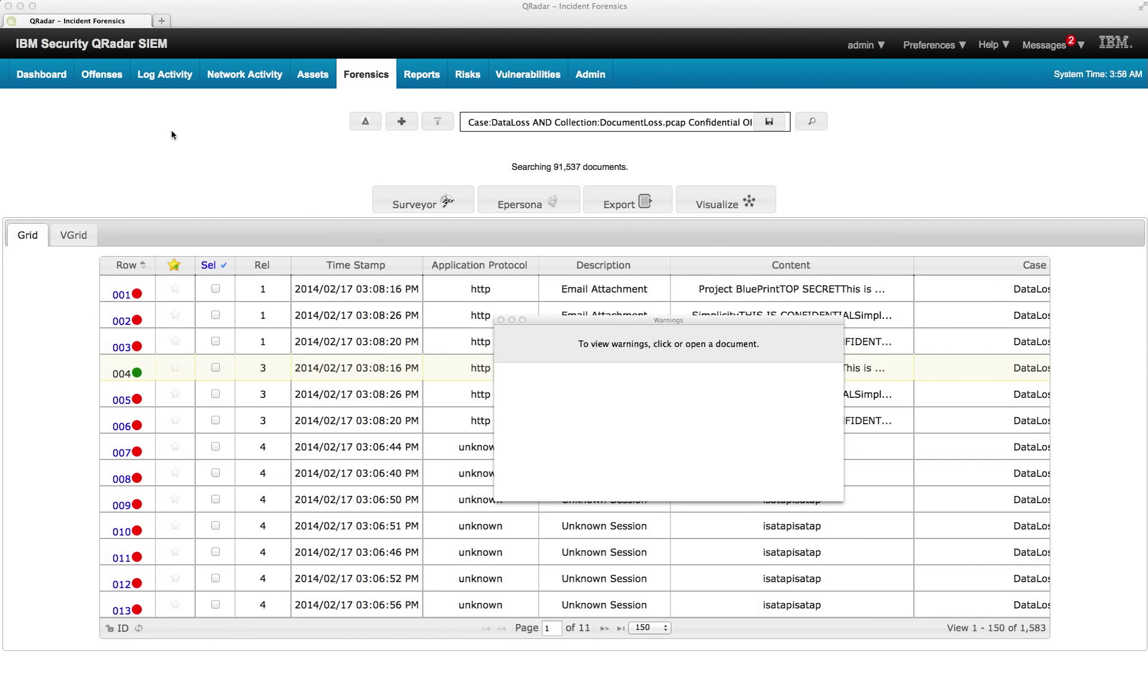
Close Blueprint.doc in Pages and reopen its capture attributes in QRadar (client 192.168.2.24, port 59053)
click(500, 321)
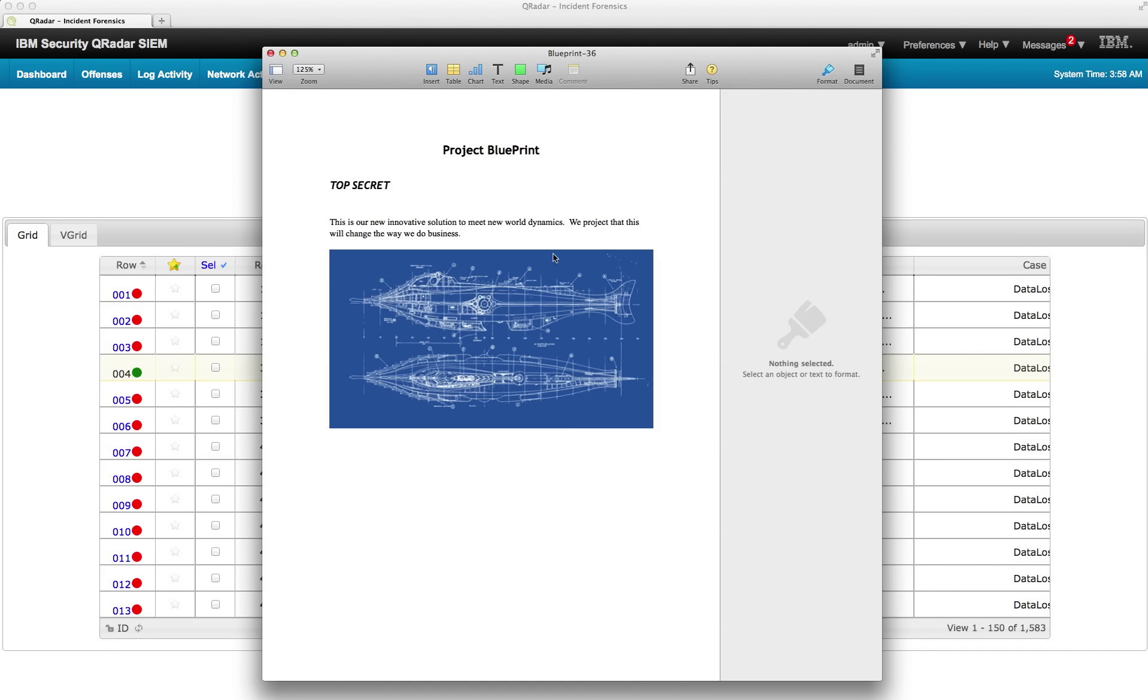
click(270, 53)
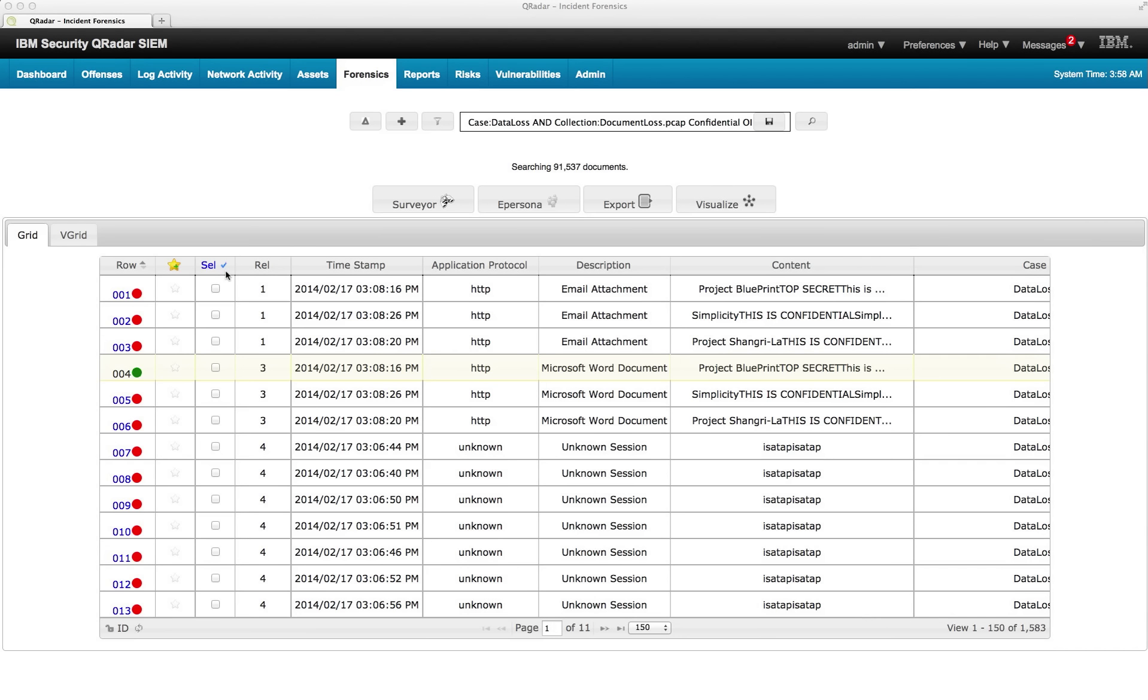
click(138, 374)
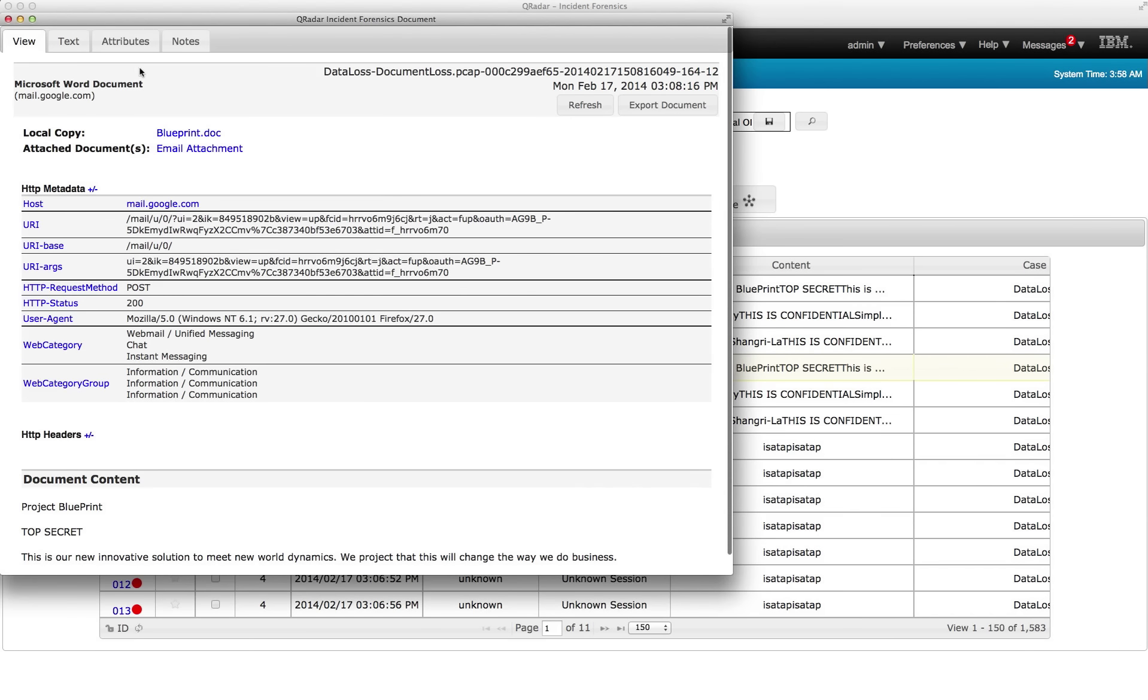
click(126, 41)
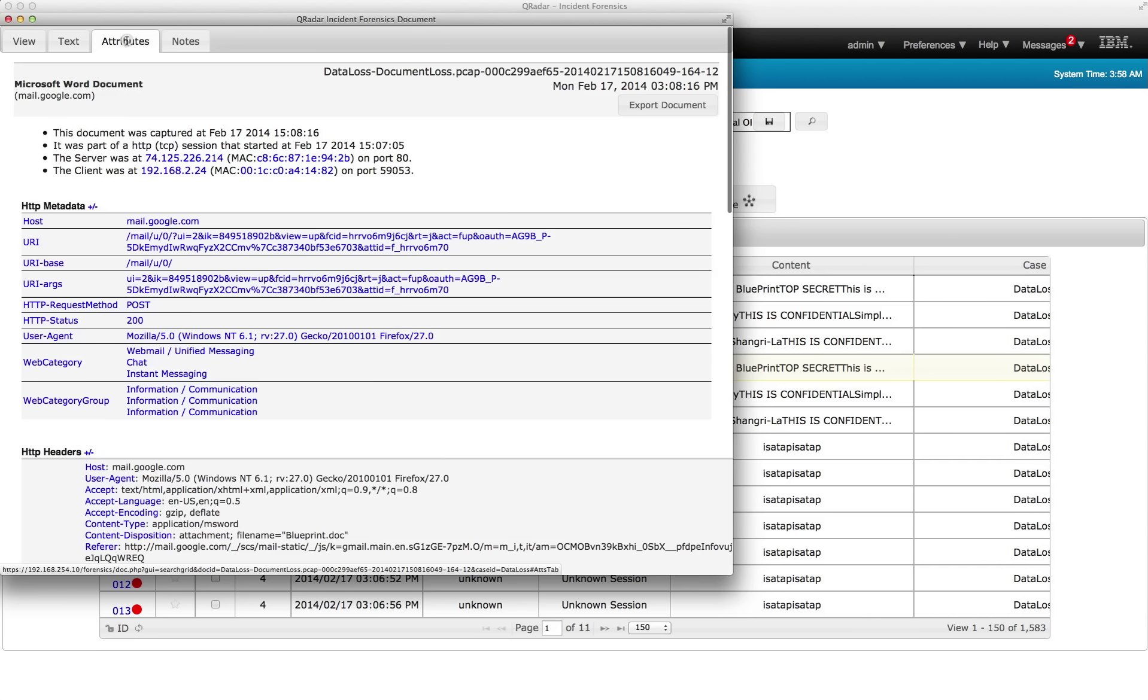
Bring up search and relation options for client address 192.168.2.24
click(170, 172)
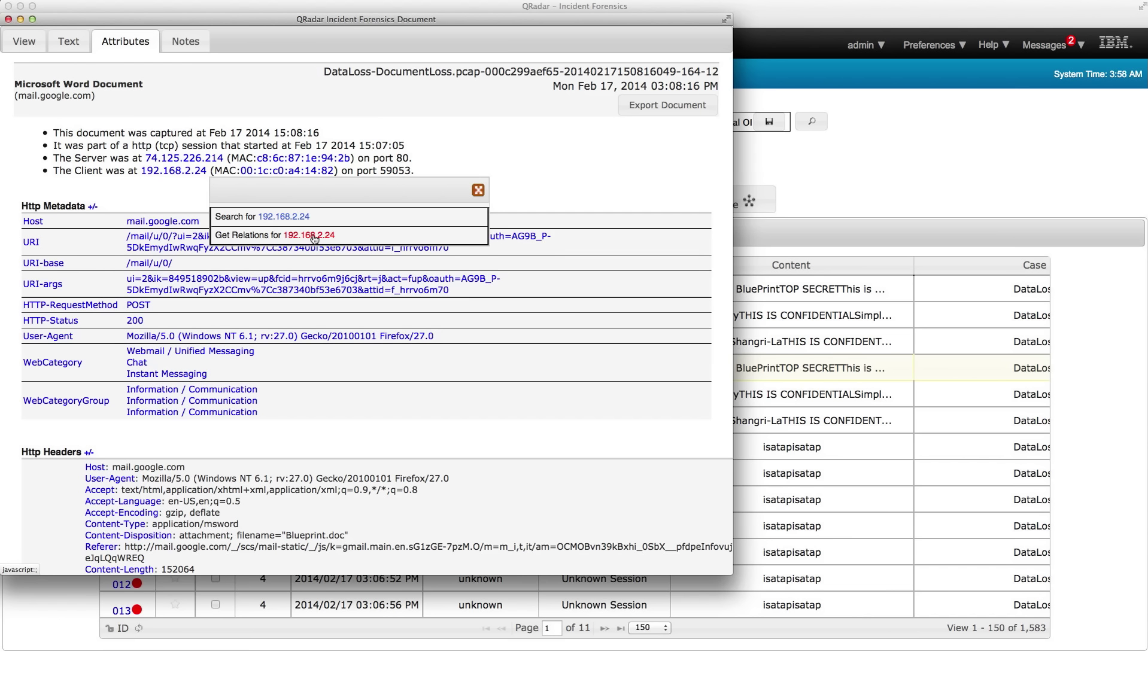
Get relations for 192.168.2.24 and bring up options for the top chat ID (327 occurrences)
click(314, 237)
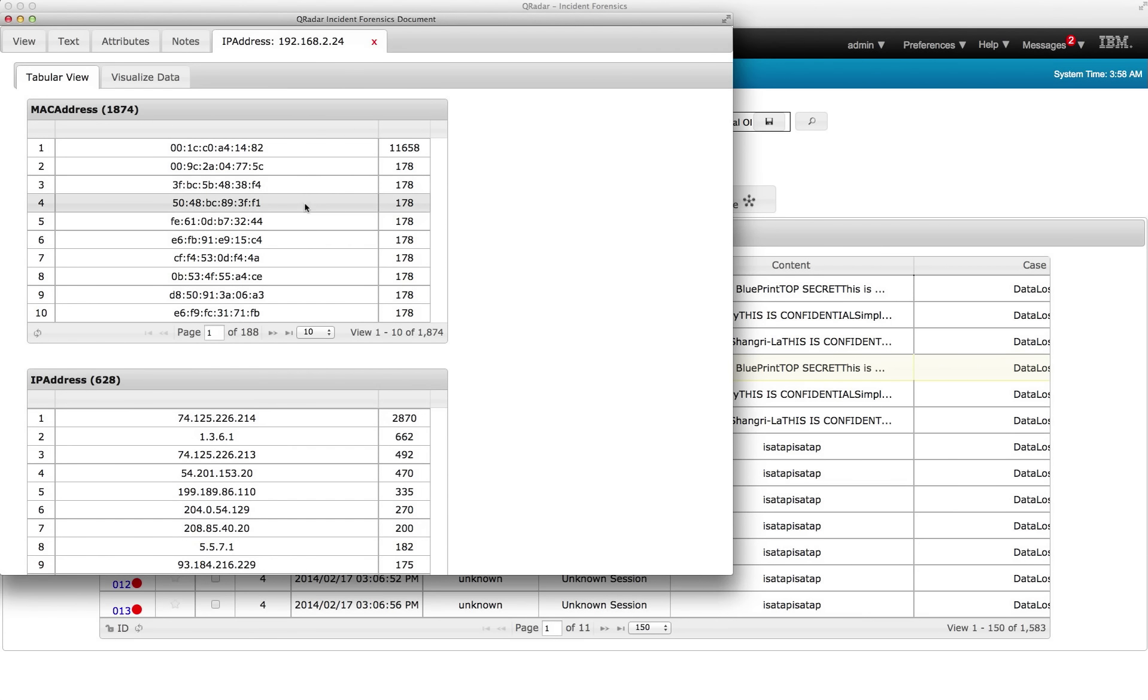
scroll(314, 196, down, 5)
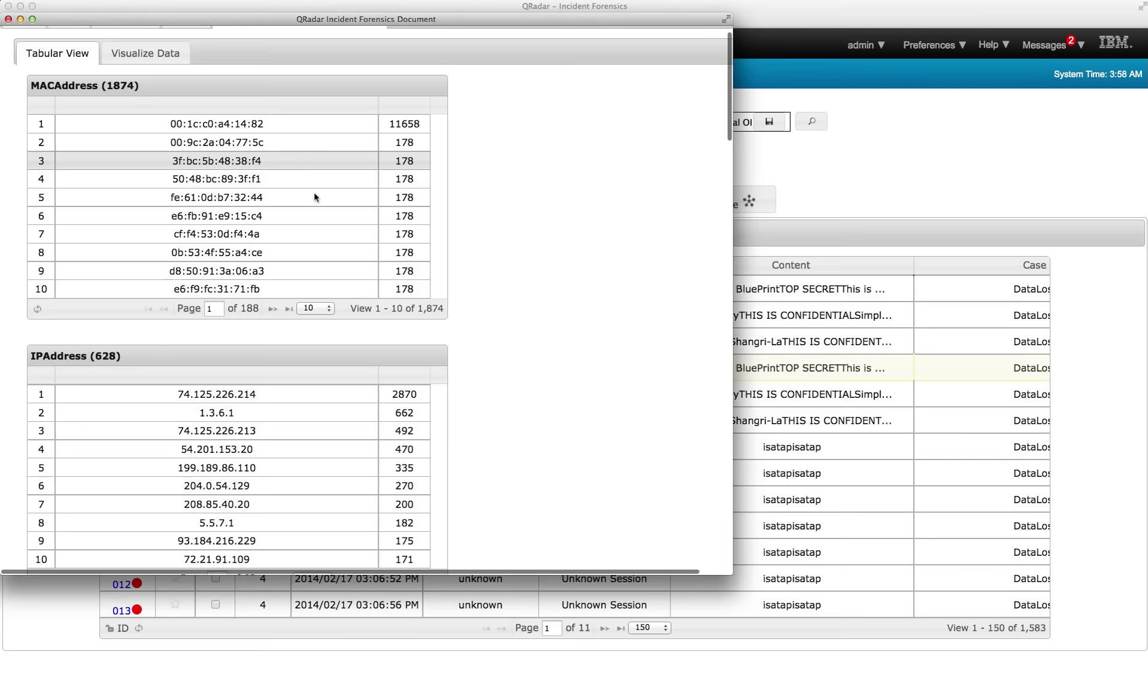
scroll(315, 196, down, 5)
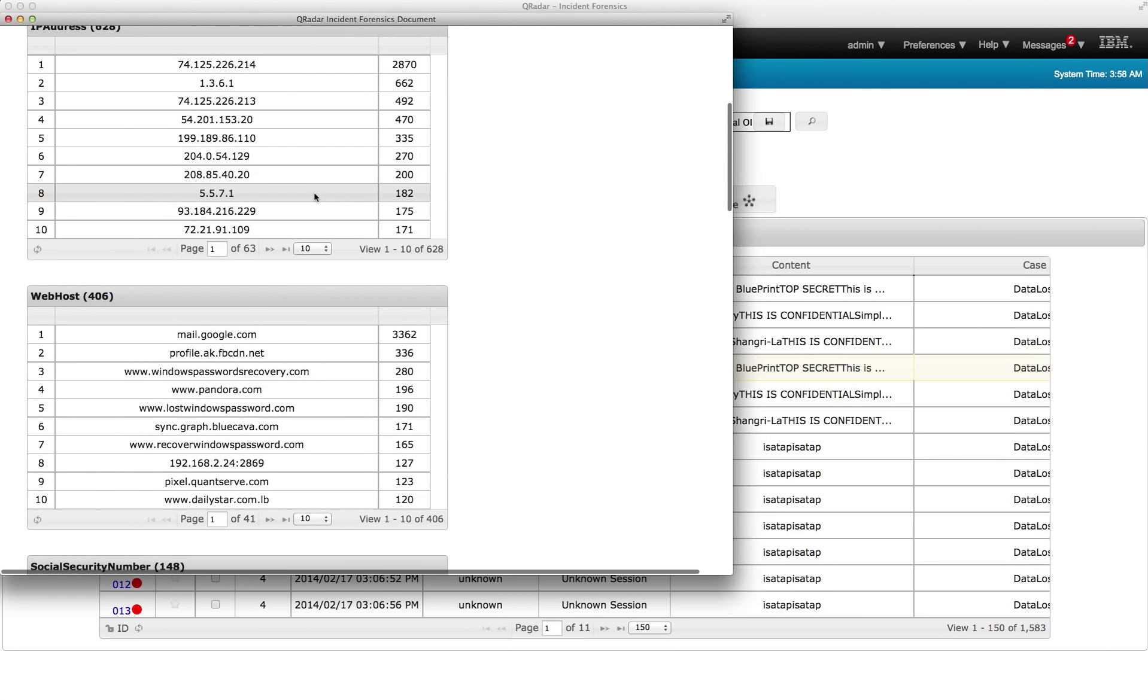
scroll(315, 196, down, 4)
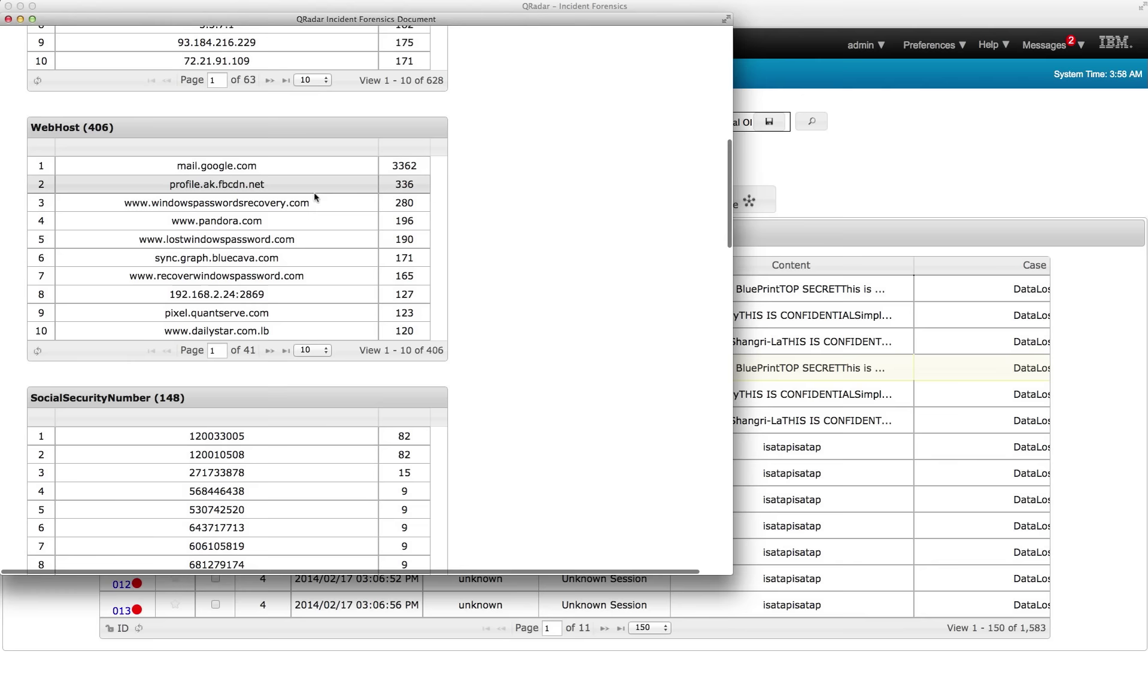
scroll(314, 192, down, 8)
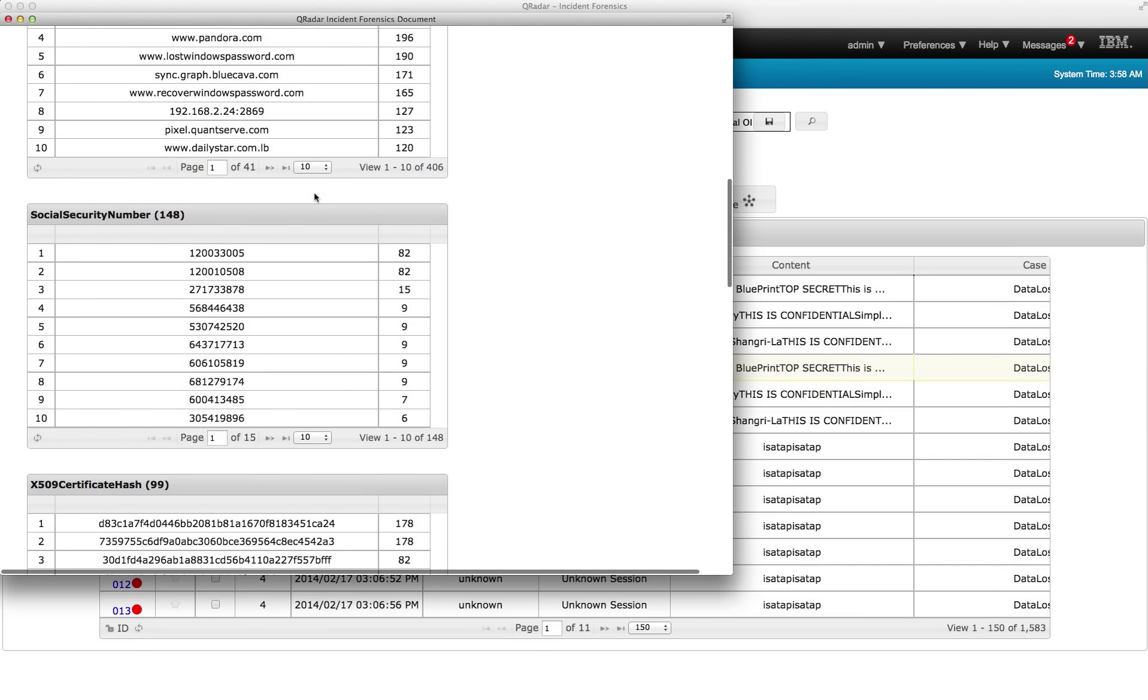
scroll(313, 192, down, 8)
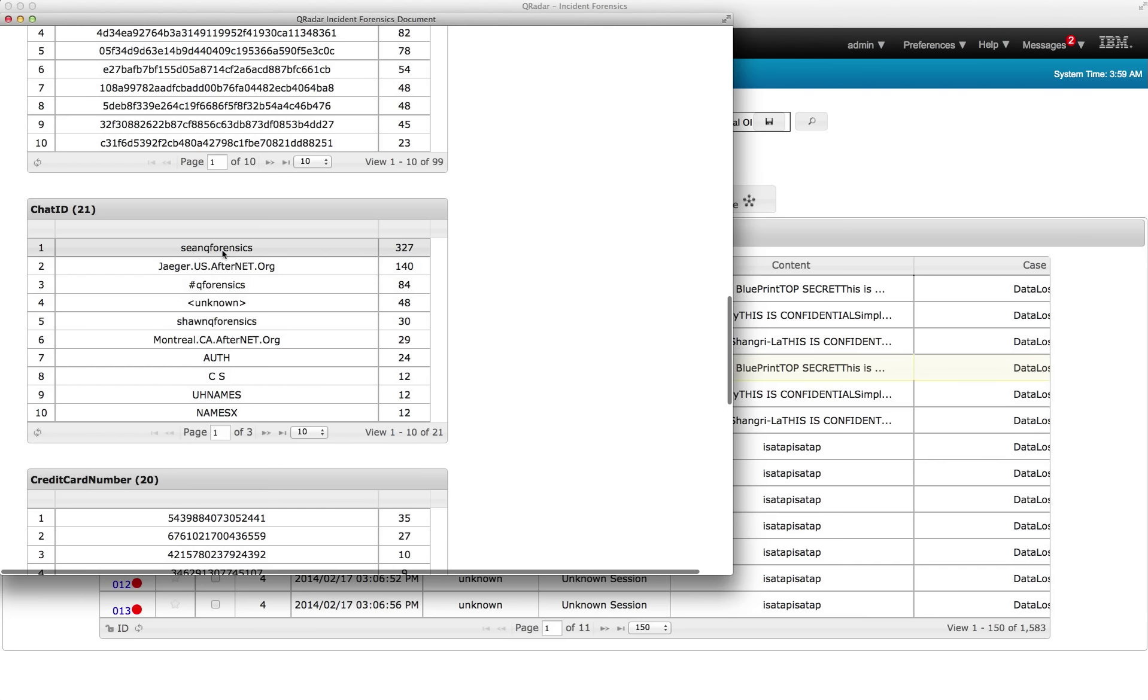
click(222, 252)
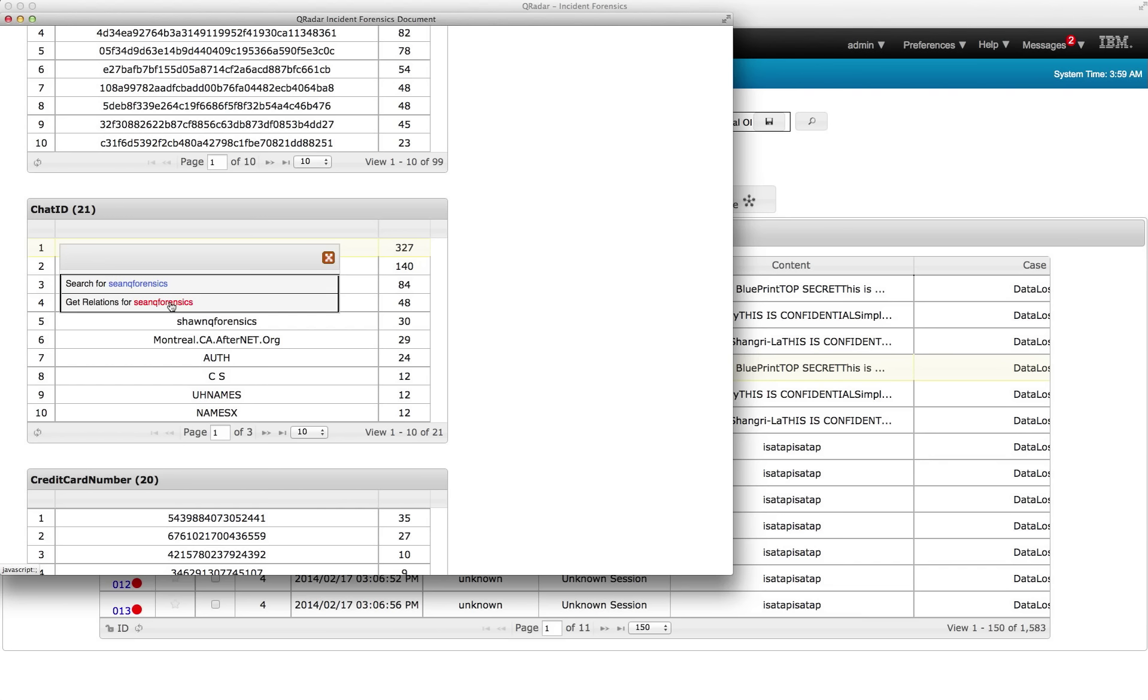
List the chat ID's relations (three IPs, two MACs, one e-mail) and bring up options for the e-mail address
click(172, 303)
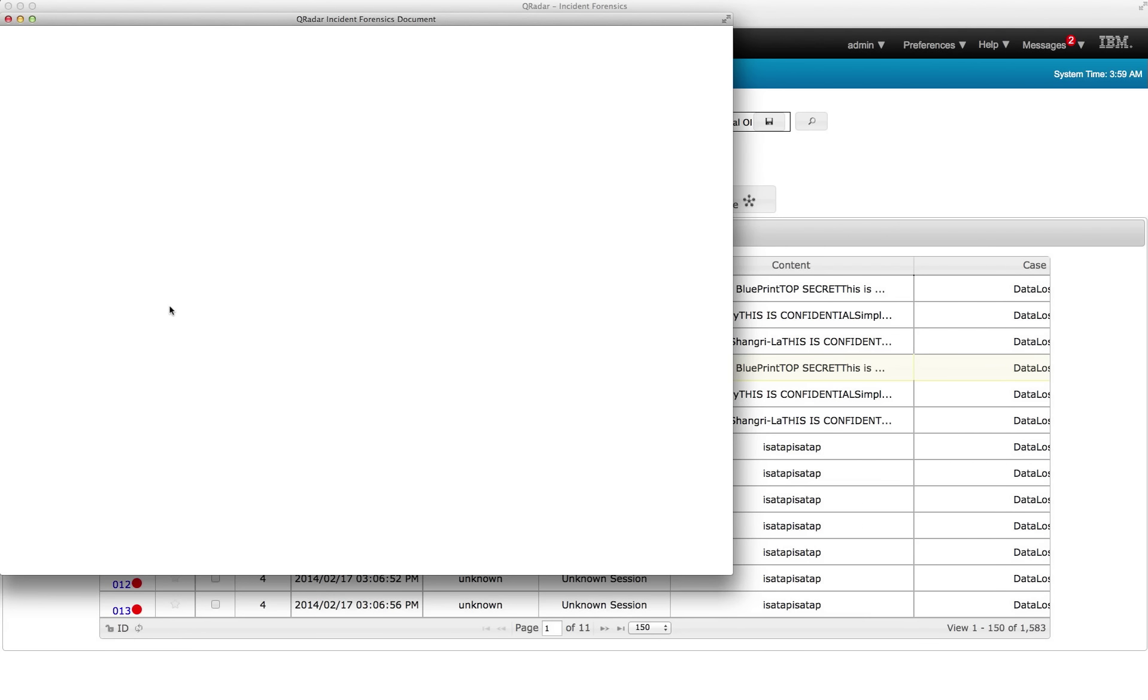
scroll(178, 272, up, 8)
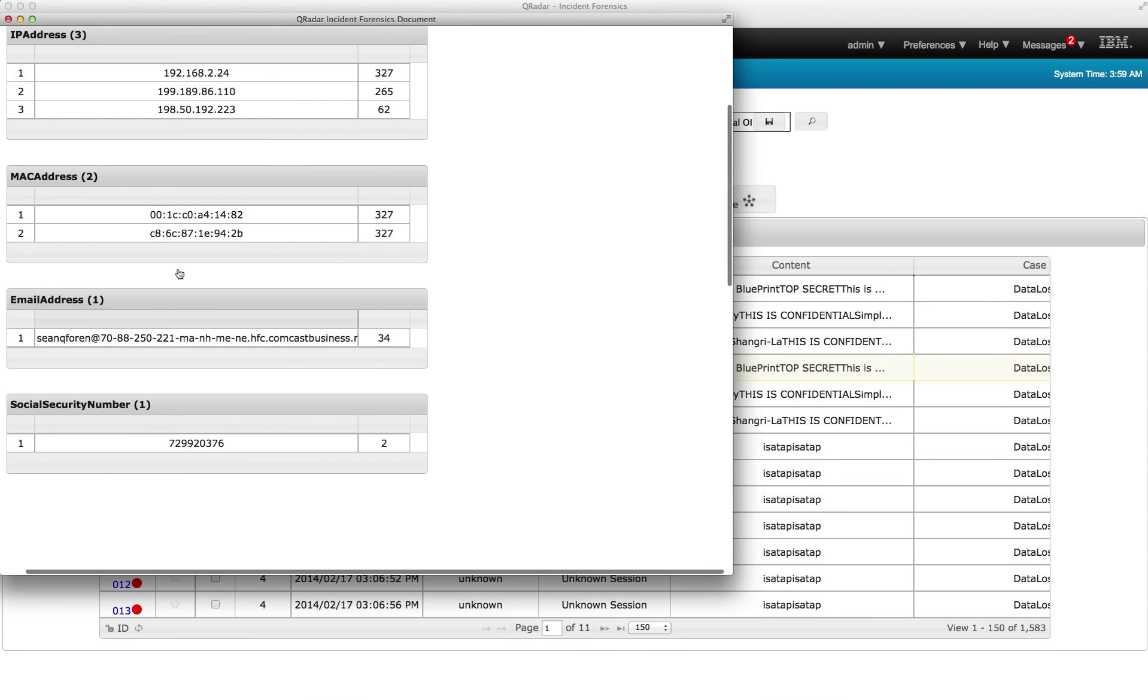
scroll(178, 272, up, 3)
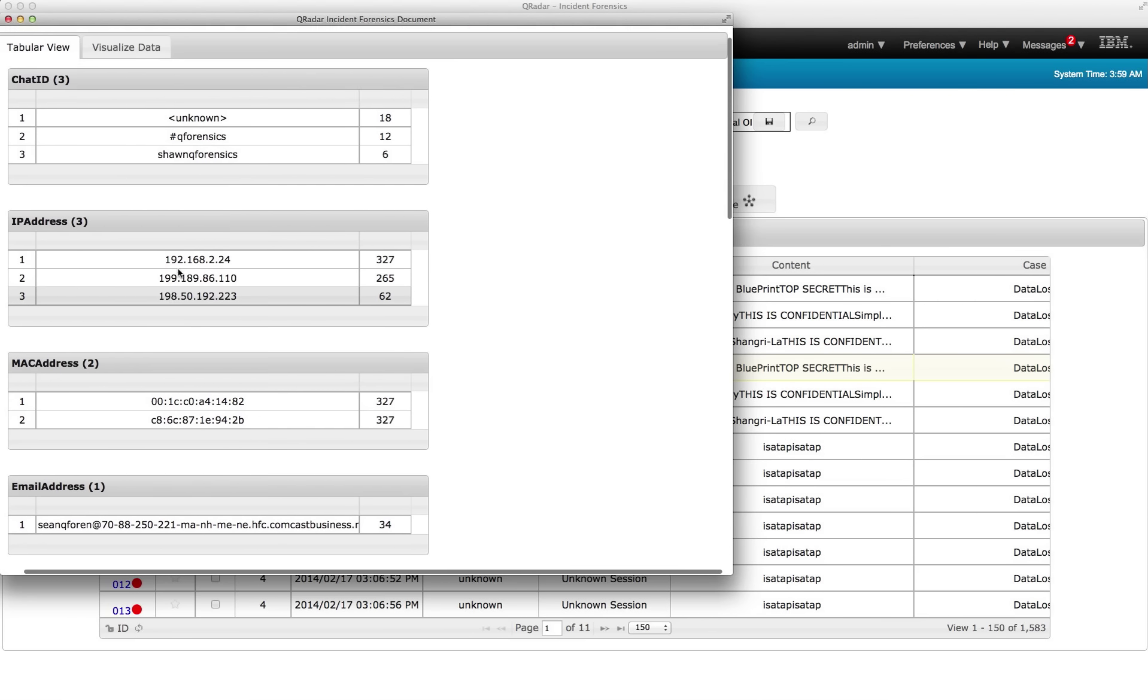
scroll(177, 272, down, 2)
scroll(178, 273, down, 5)
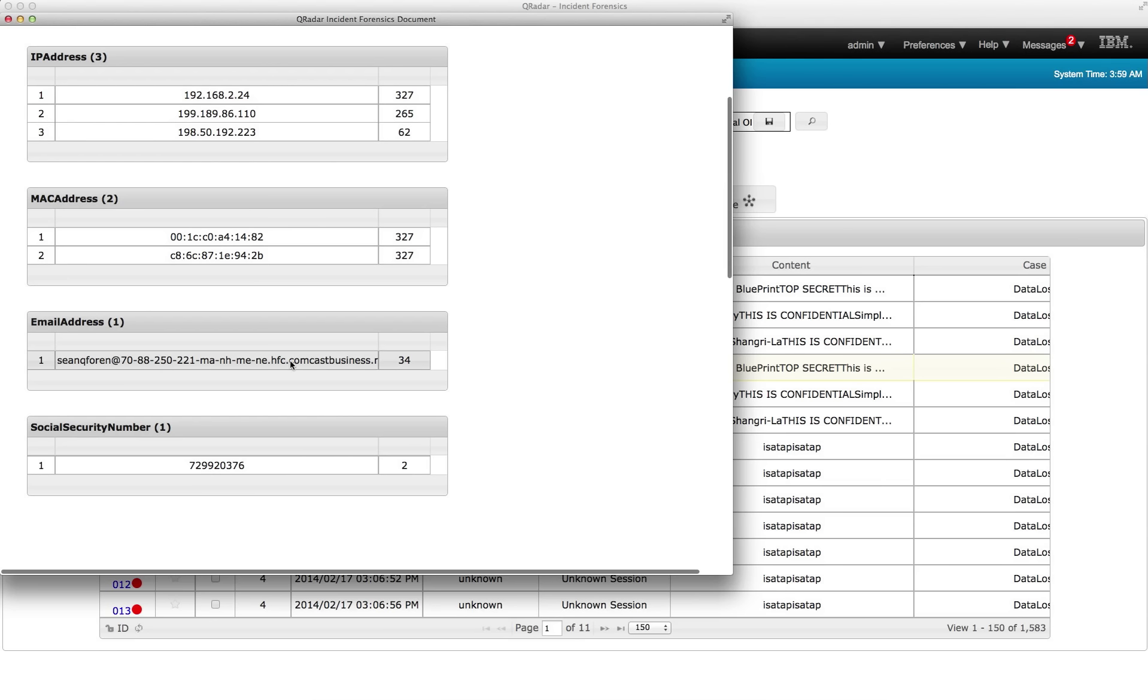
click(268, 362)
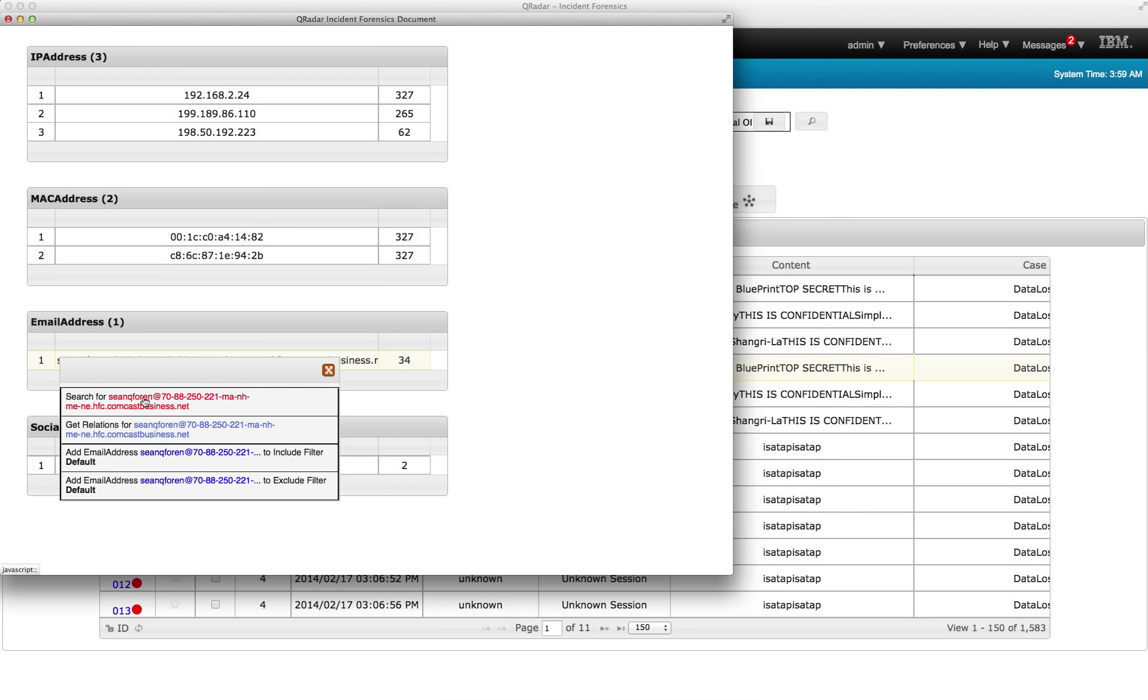
Search all documents for the related e-mail address and reveal the 26 IRC Chat Message results
click(145, 402)
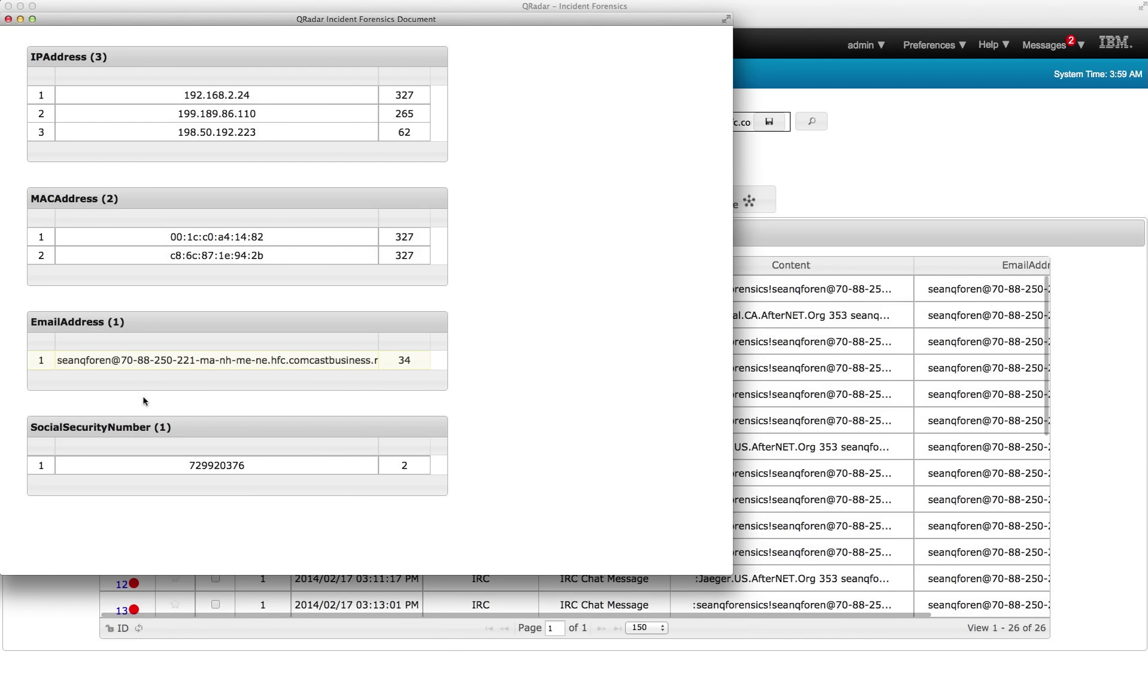
drag(393, 20, 419, 544)
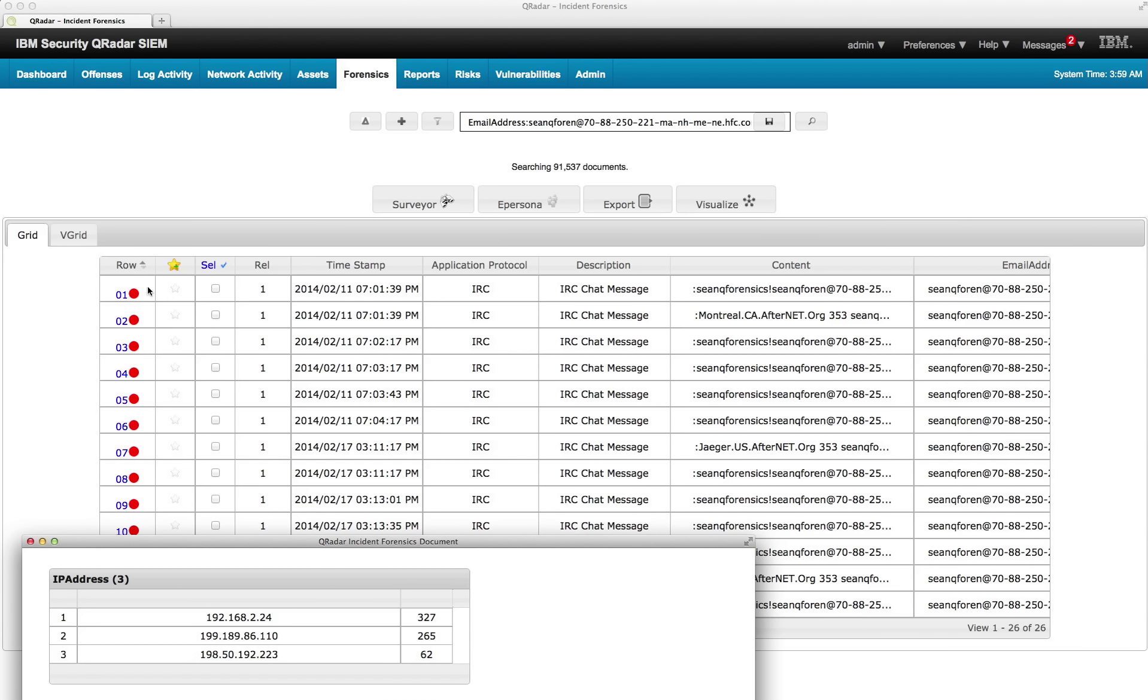
Open the first IRC chat message and highlight the lines about all four files and the hiring bonus
click(133, 294)
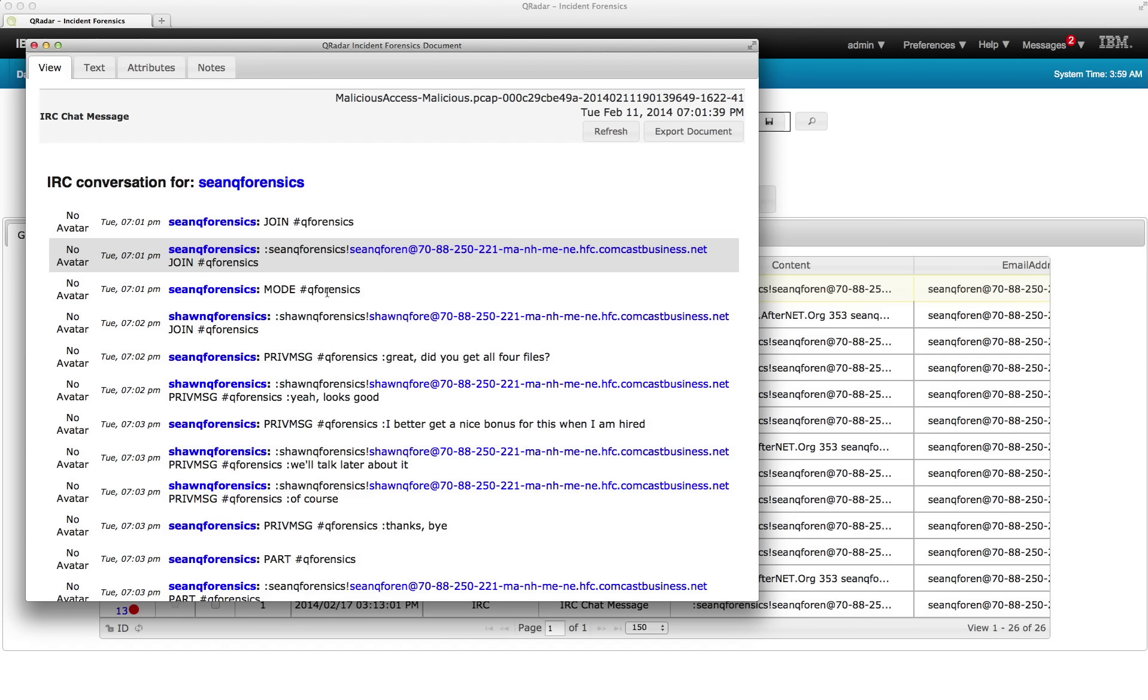
drag(416, 361, 561, 362)
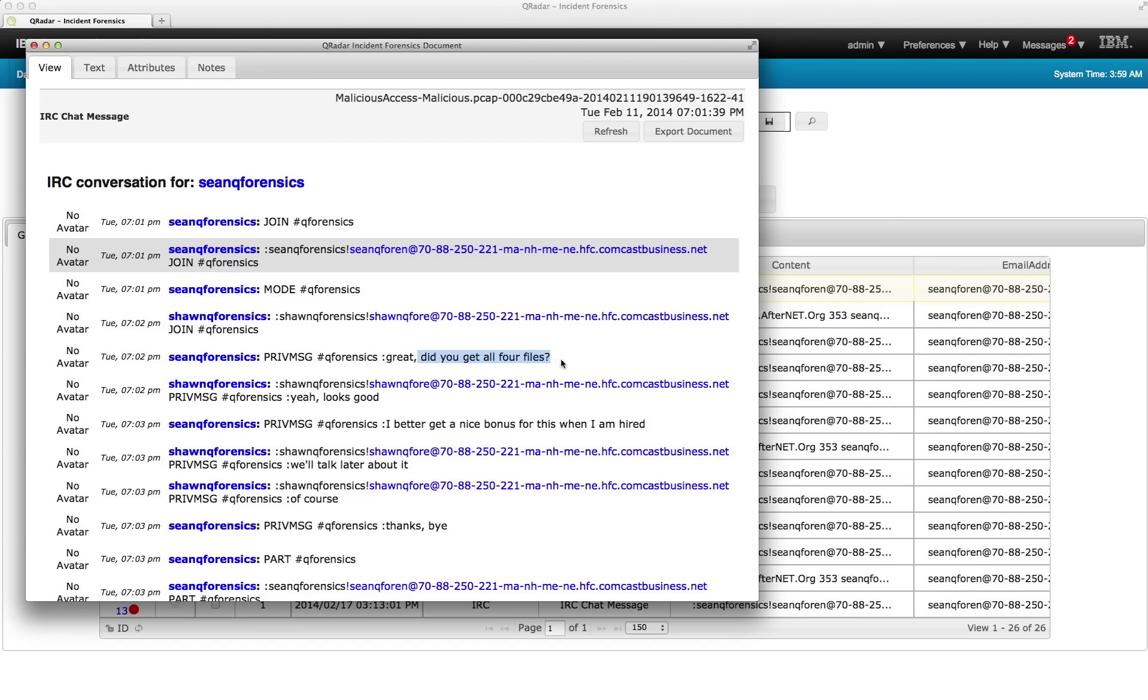
drag(395, 424, 655, 424)
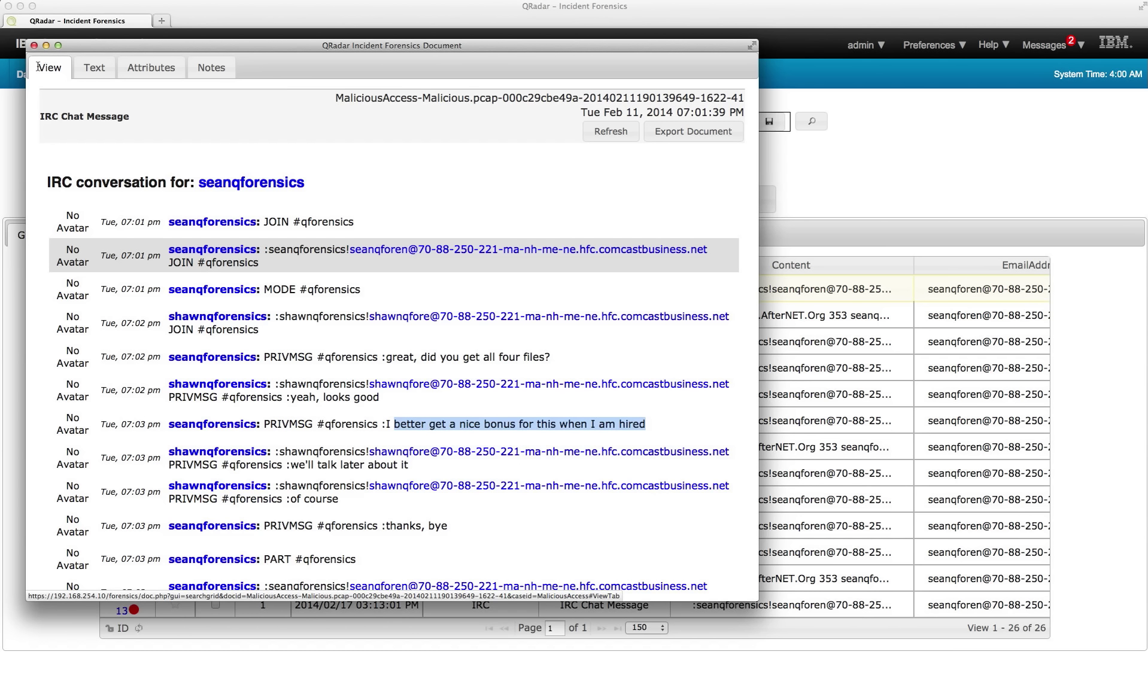
From the chat message's attributes, search all documents for client IP 192.168.2.24
click(145, 69)
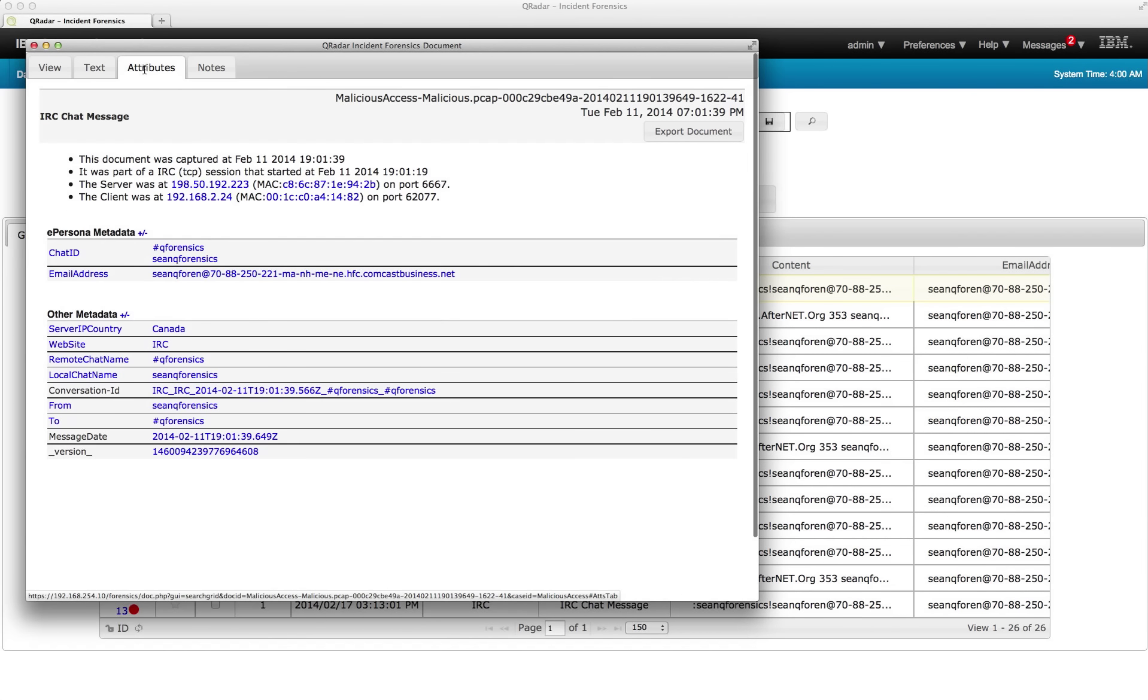
click(204, 199)
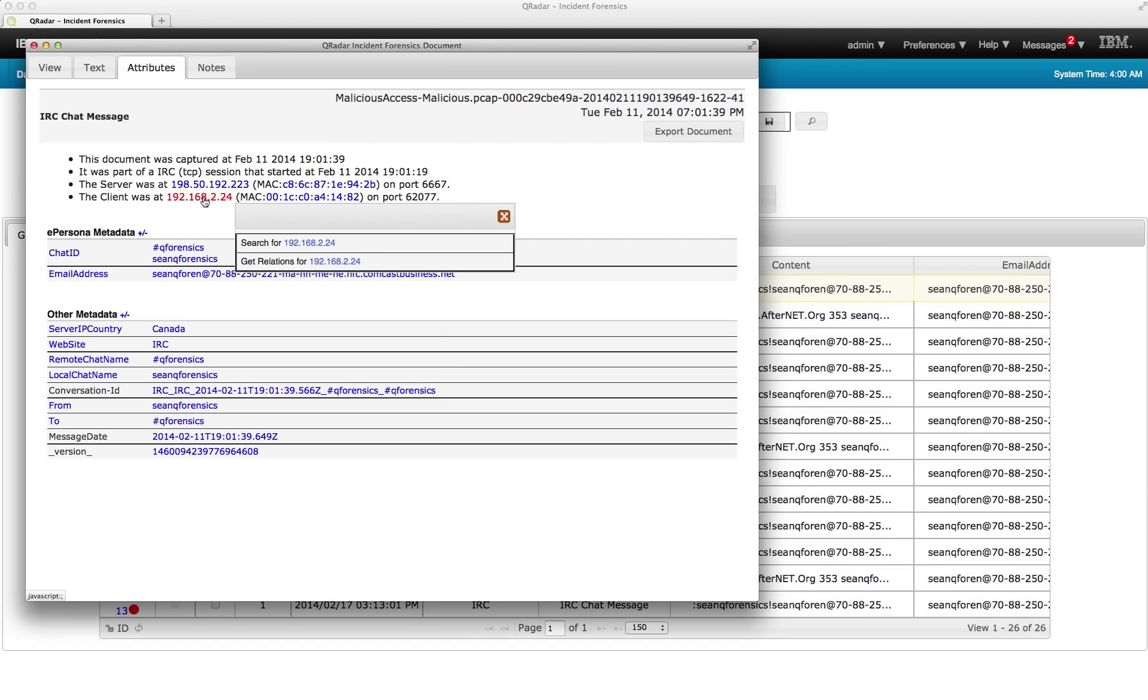
click(298, 243)
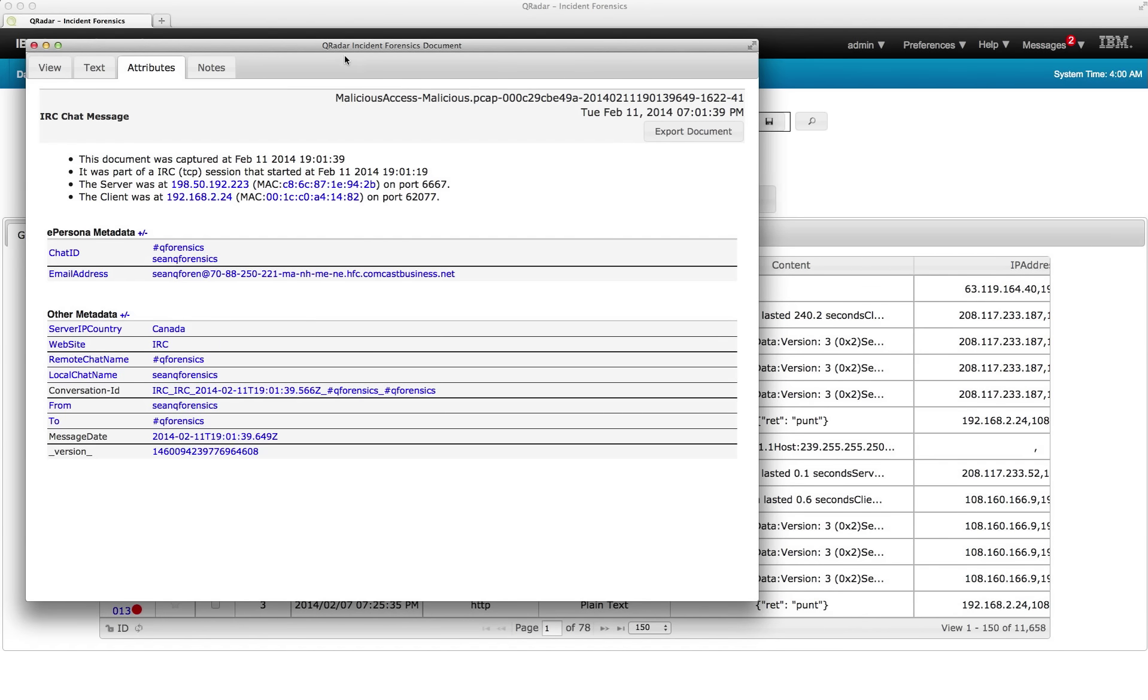
Uncover the 192.168.2.24 results and scroll to rows 022–034 showing the credit-card generator entries
drag(340, 43, 368, 640)
scroll(335, 452, down, 3)
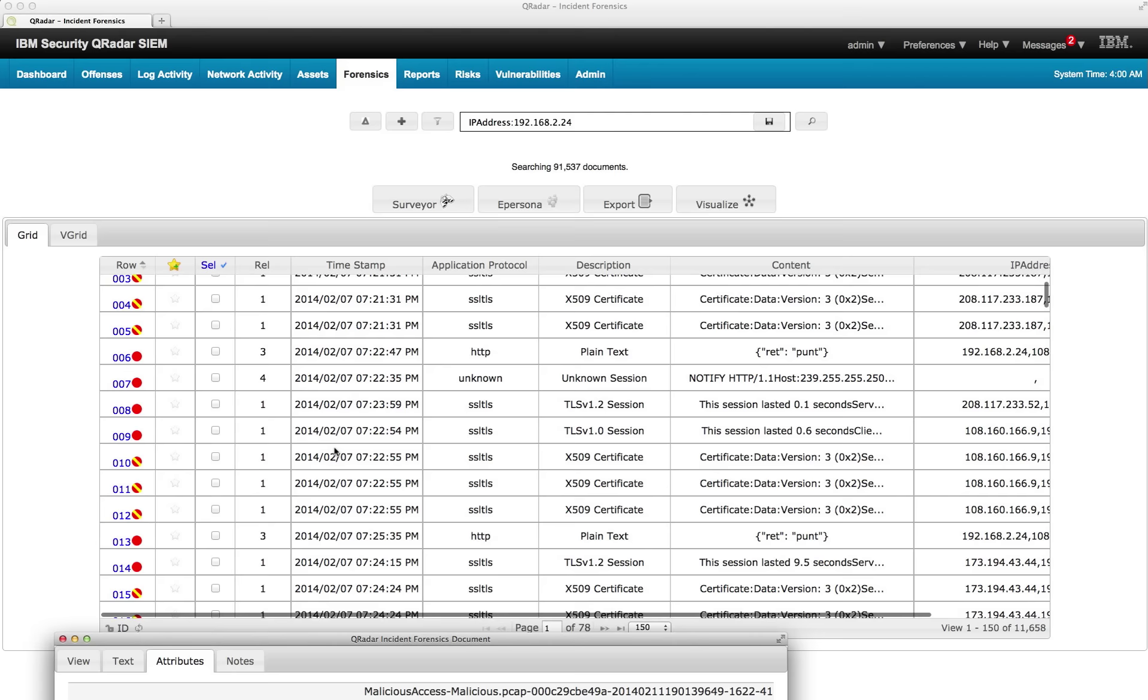
scroll(335, 452, down, 10)
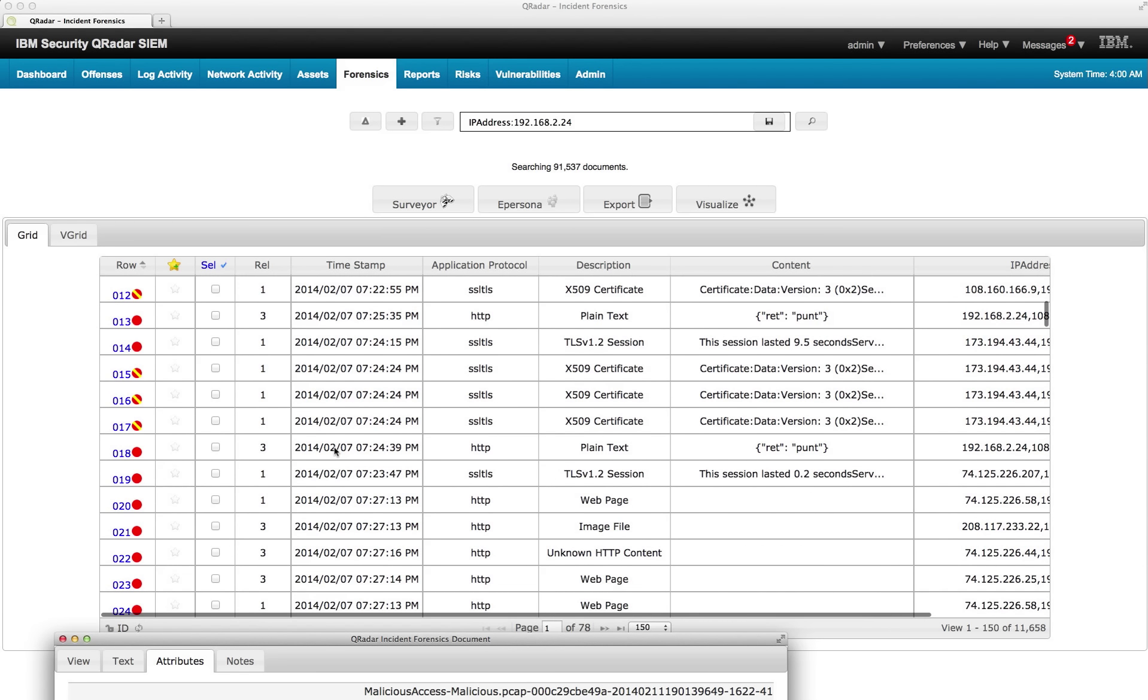
scroll(335, 451, down, 8)
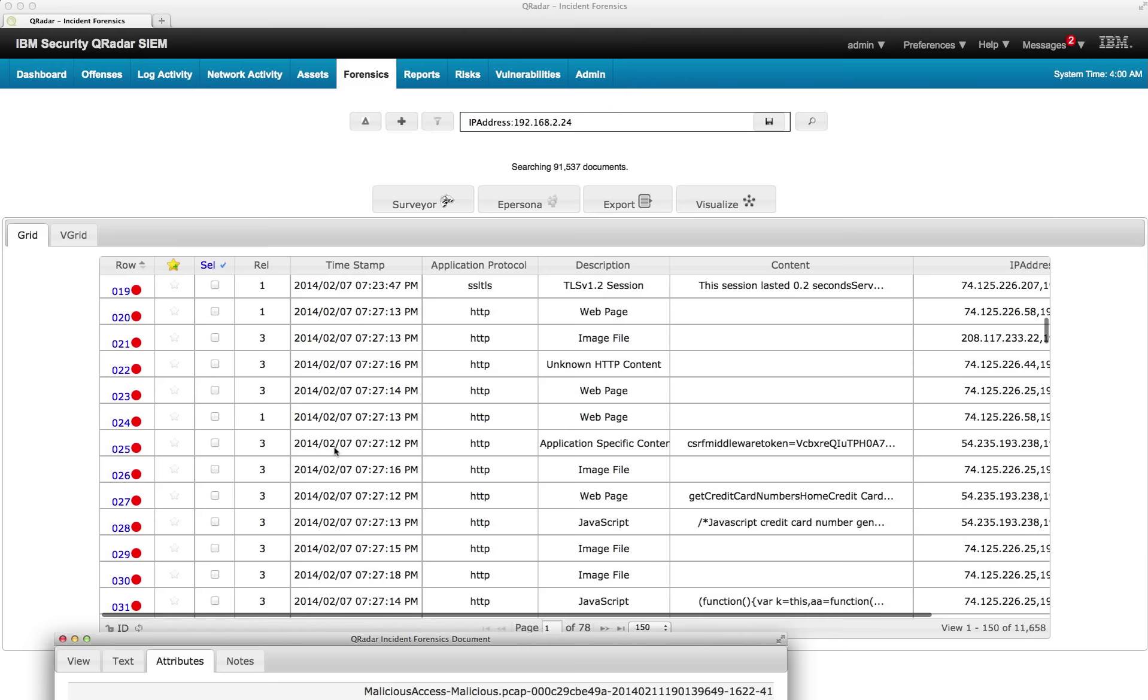
scroll(335, 451, down, 3)
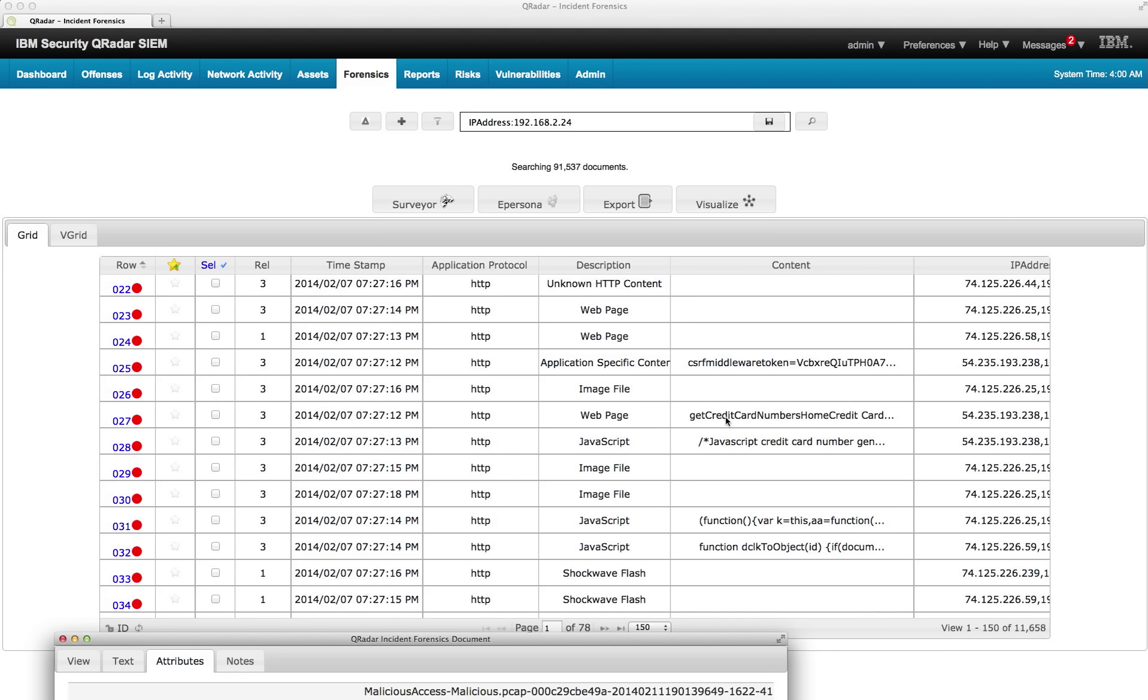
Open the row 027 getCreditCardNumbers web page document and bring it into view
click(137, 424)
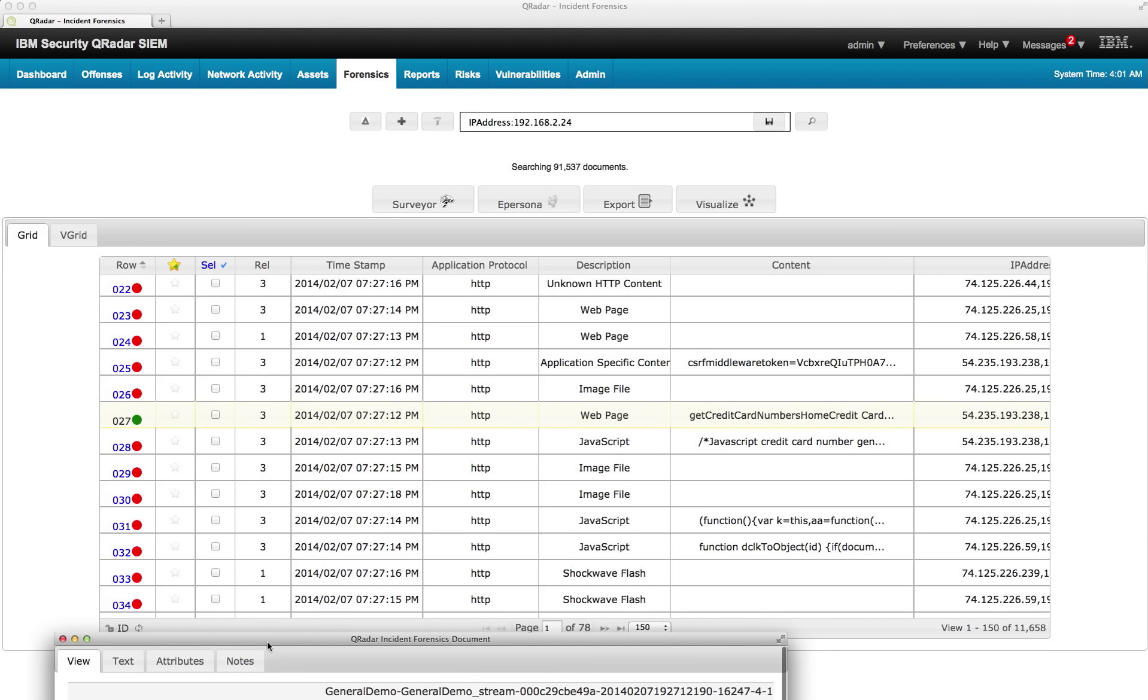
drag(269, 617, 403, 232)
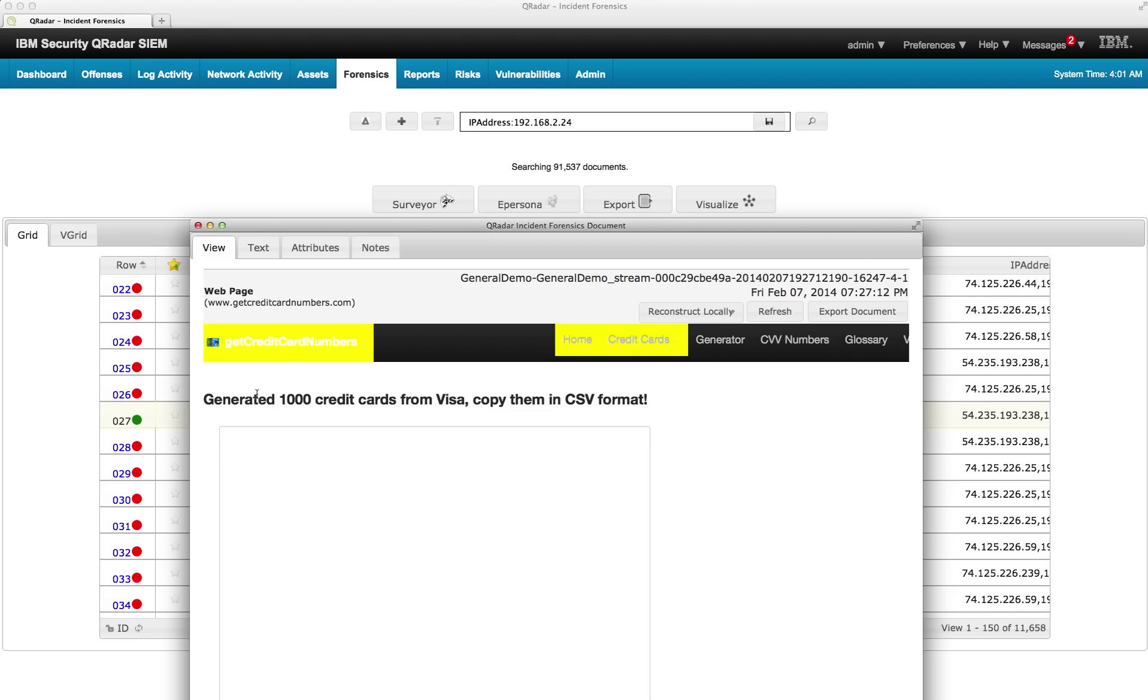